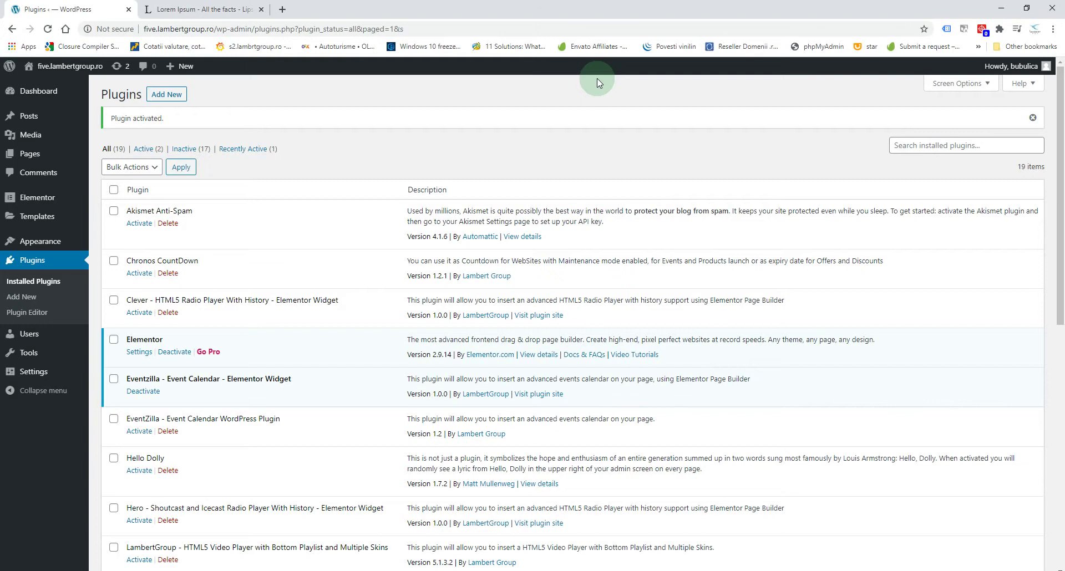
Go from the live site to the EventZilla page and open it with Elementor
middle_click(67, 66)
middle_click(67, 66)
click(213, 11)
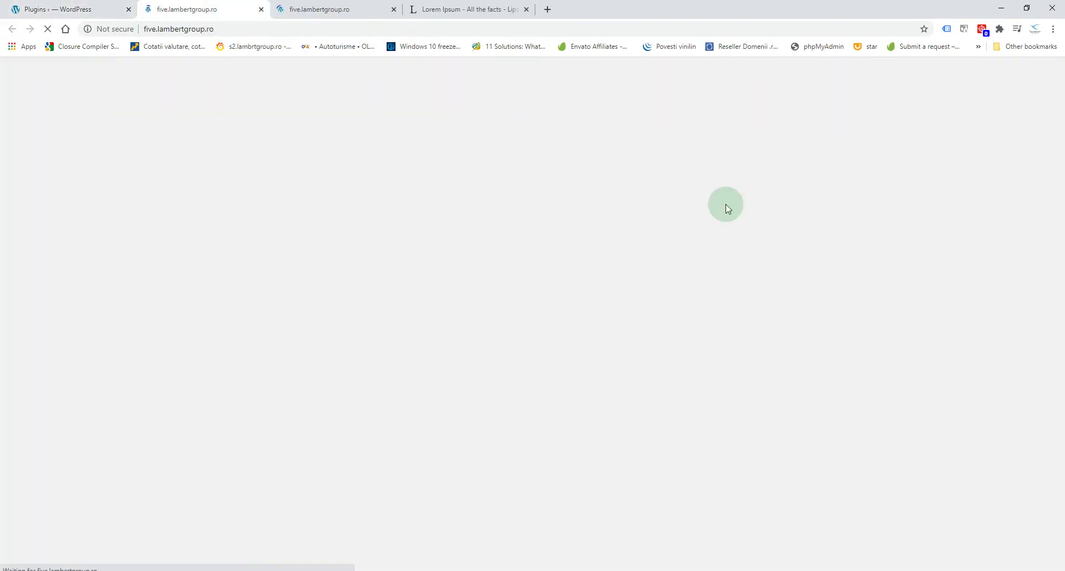
click(393, 10)
click(423, 127)
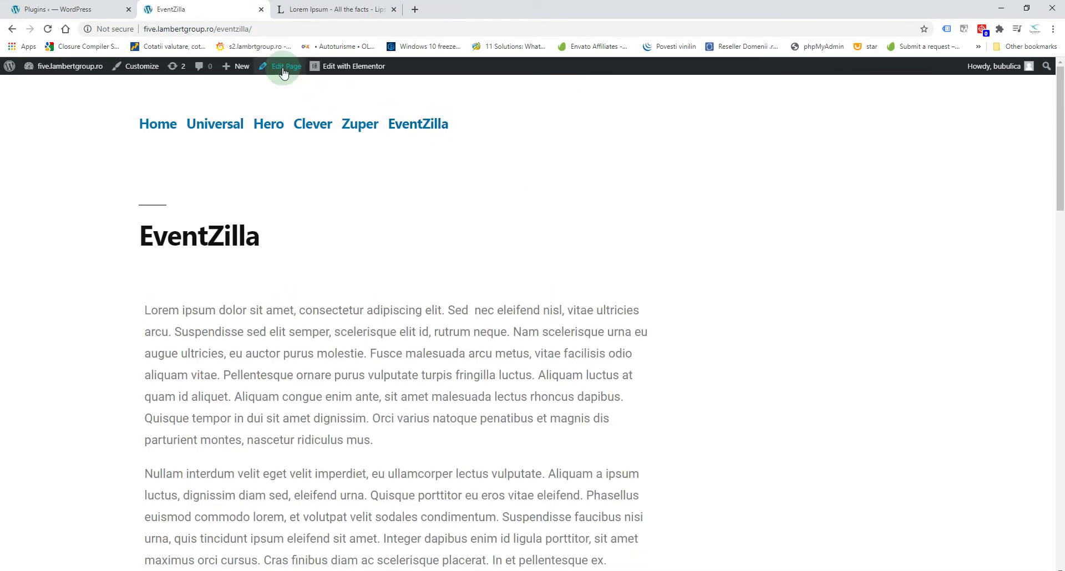
click(305, 67)
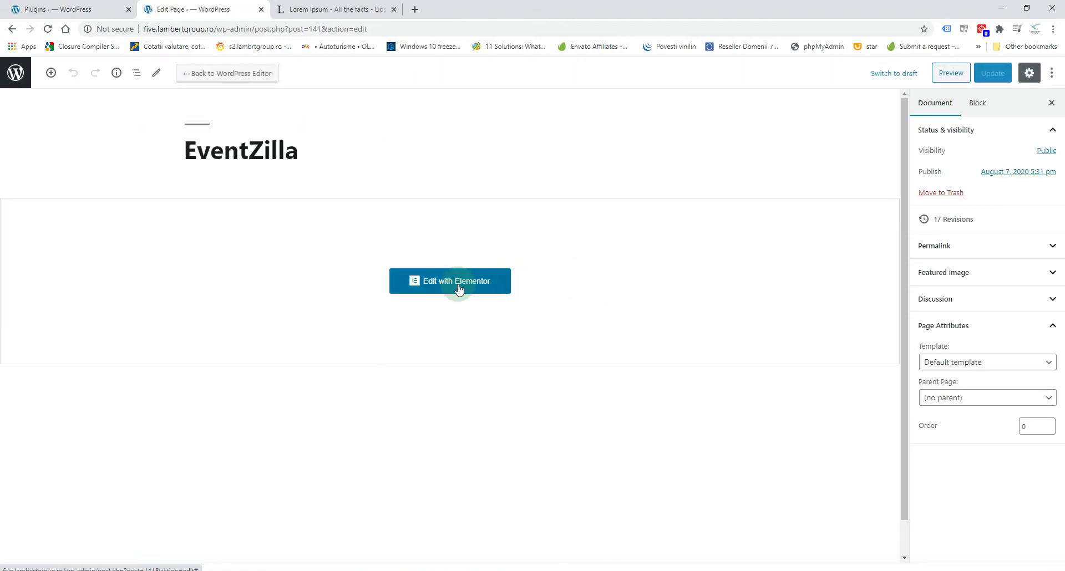
click(458, 287)
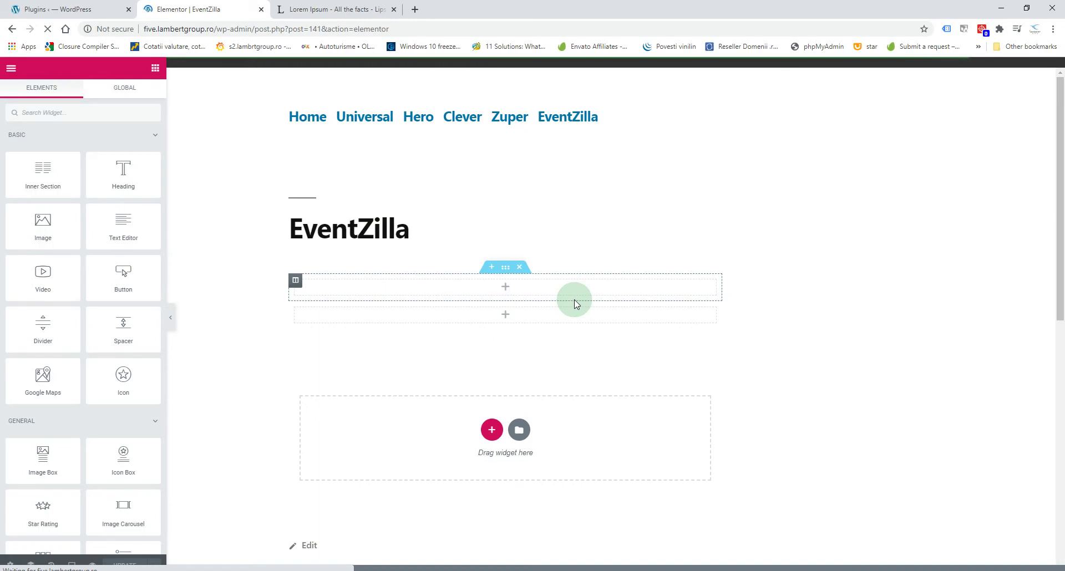
Drag Eventzilla - Event Calendar from Lambert Widgets into the section under the page title
scroll(84, 361, down, 10)
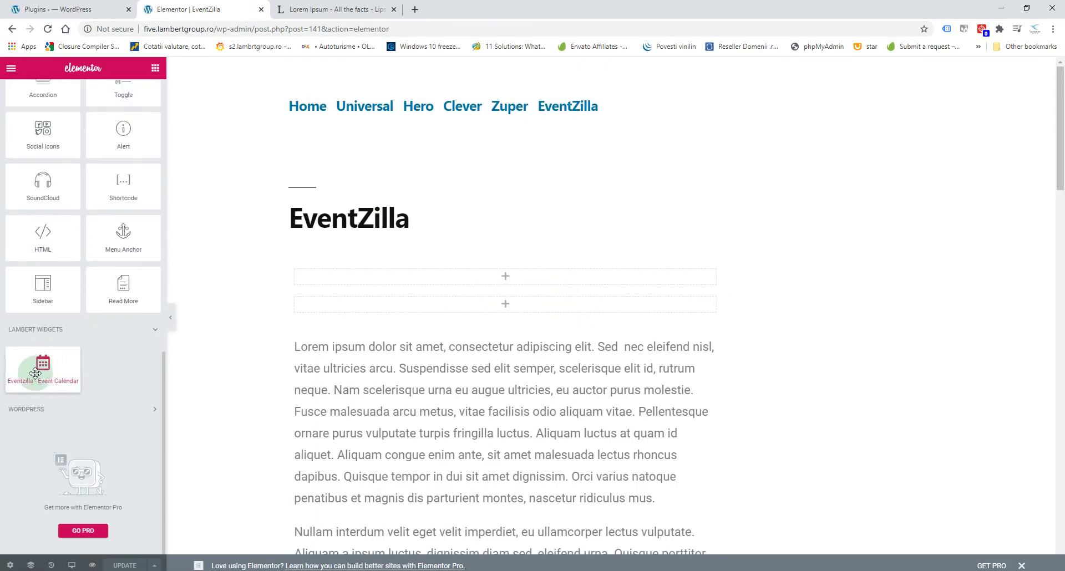
drag(41, 361, 540, 341)
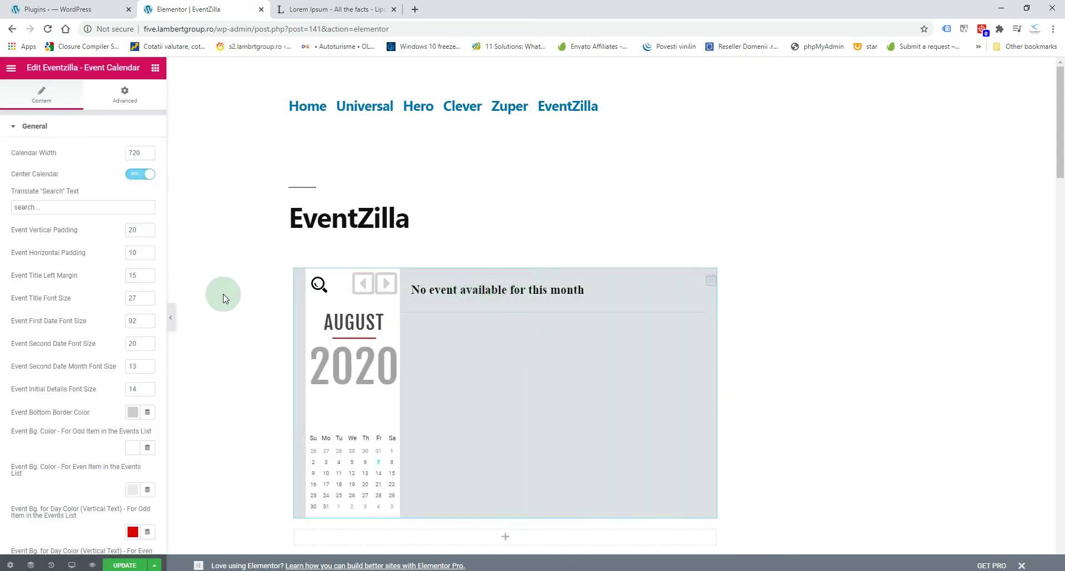
Collapse General and expand the widget's Events List, which holds only Event #1
click(32, 127)
click(53, 154)
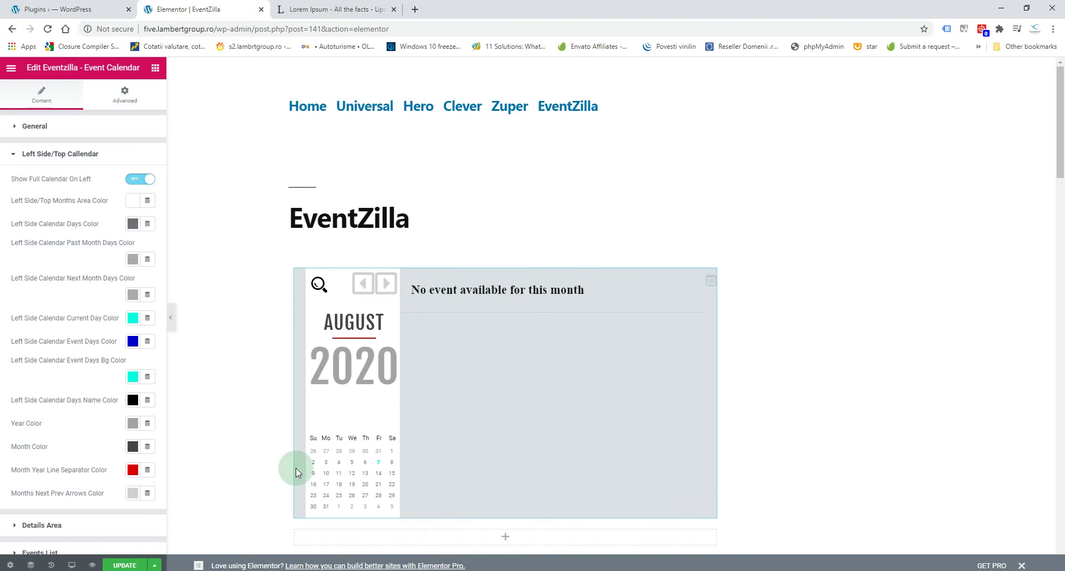
click(50, 155)
click(47, 181)
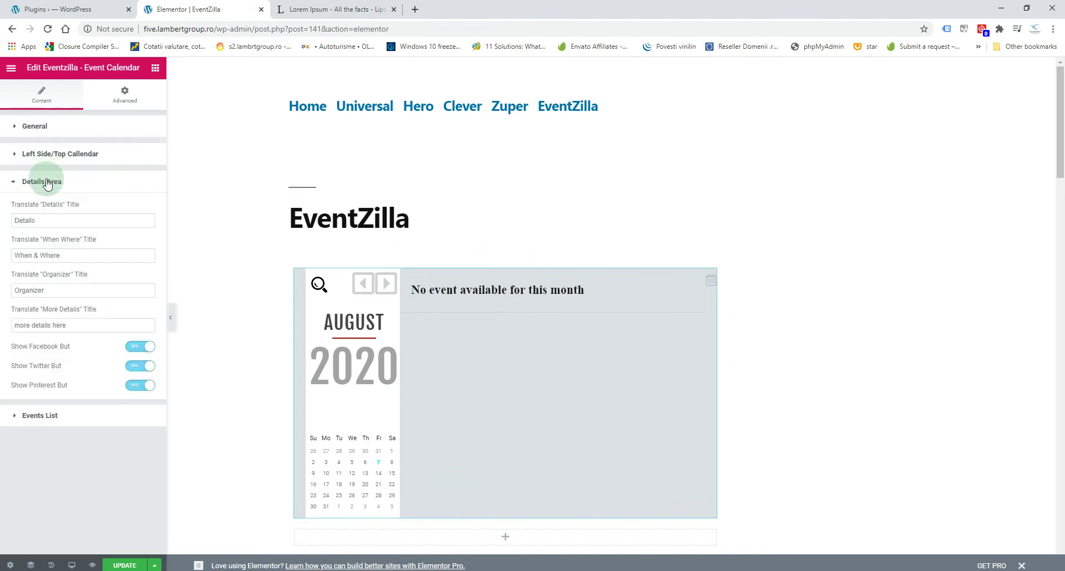
click(47, 183)
click(70, 215)
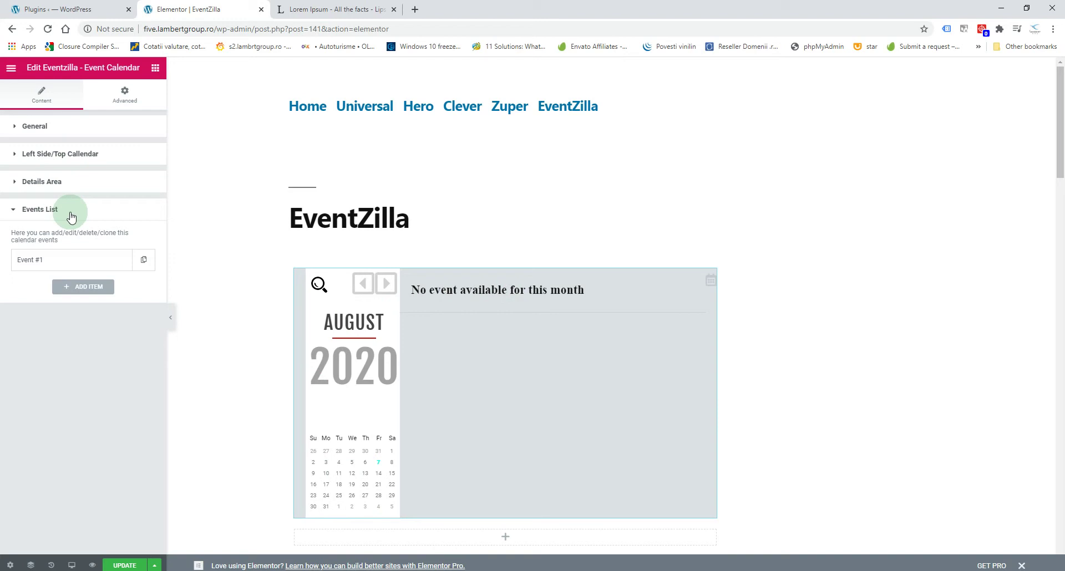
Set Event #1's title to 'Lorem ipsum dolor sit amet', copied from the Lorem Ipsum page
click(49, 267)
click(51, 299)
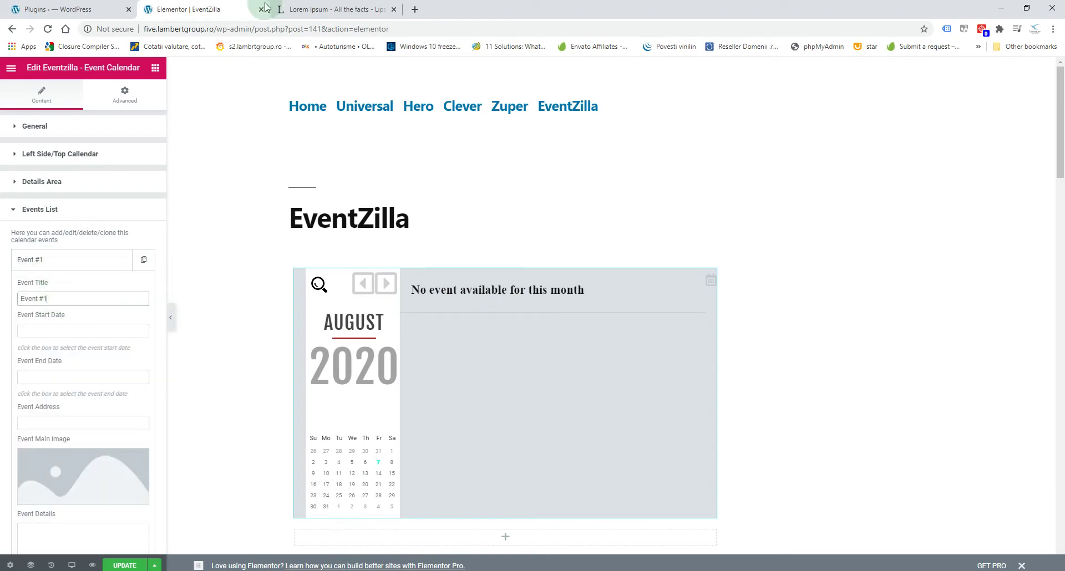
click(300, 10)
click(319, 284)
click(278, 275)
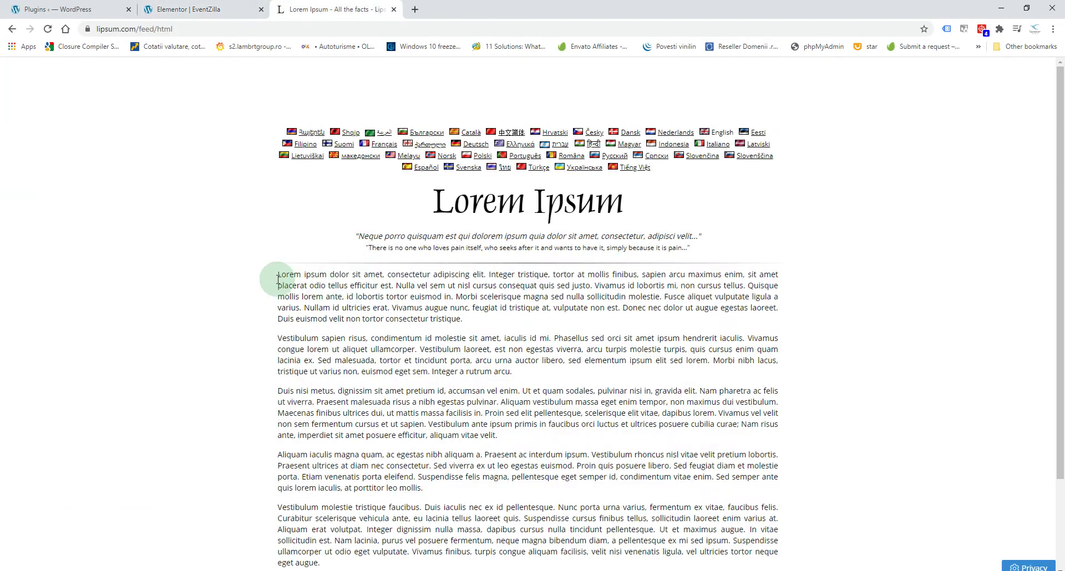
shift+click(381, 275)
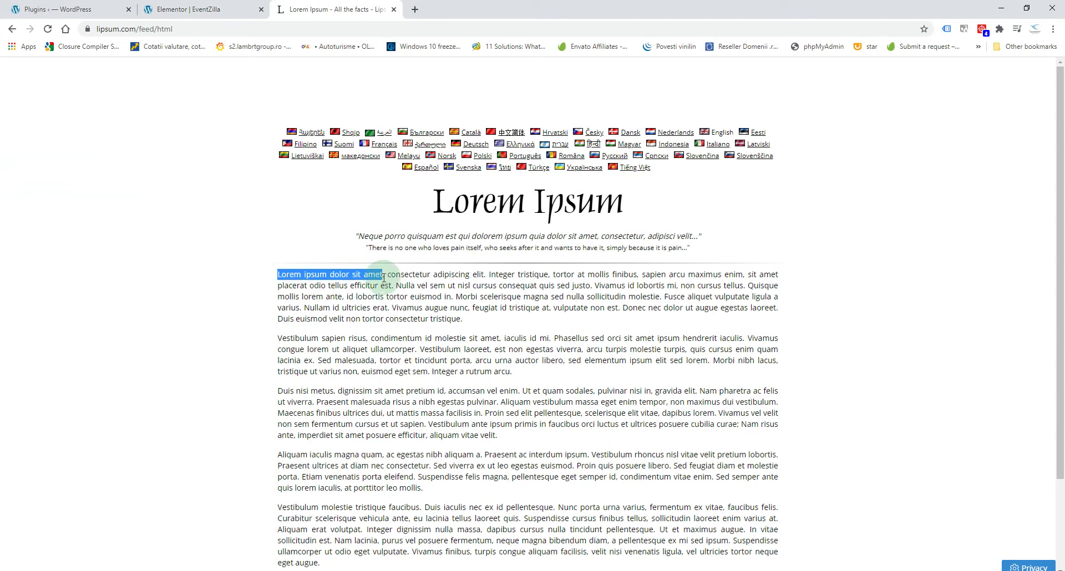
click(194, 9)
drag(58, 299, 2, 307)
text(Lorem ipsum dolor sit amet)
Set the event to start 08/07/2020 at 14:00 and end 08/14/2020
click(81, 331)
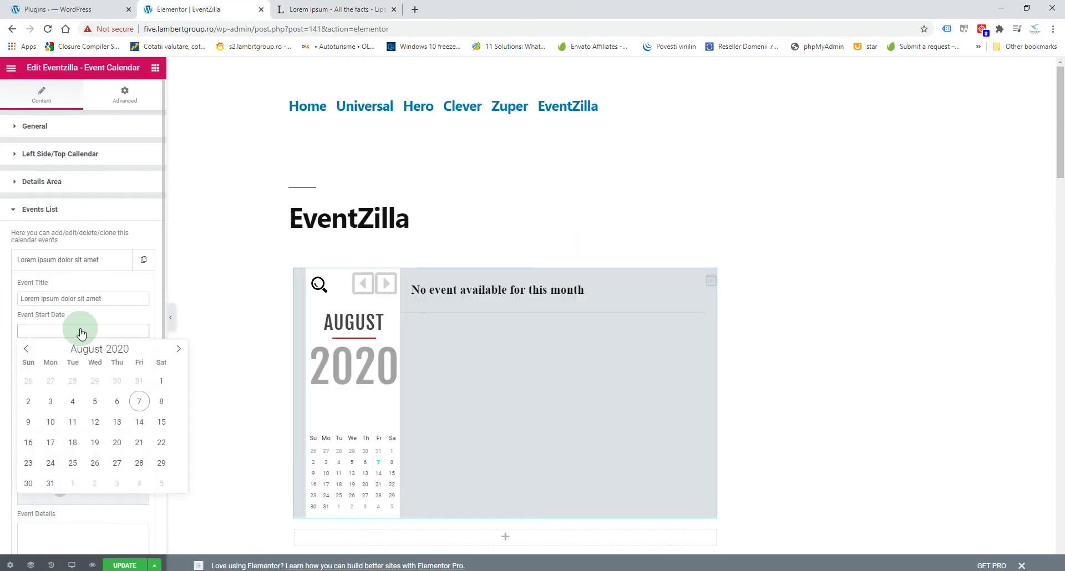
click(142, 399)
click(76, 504)
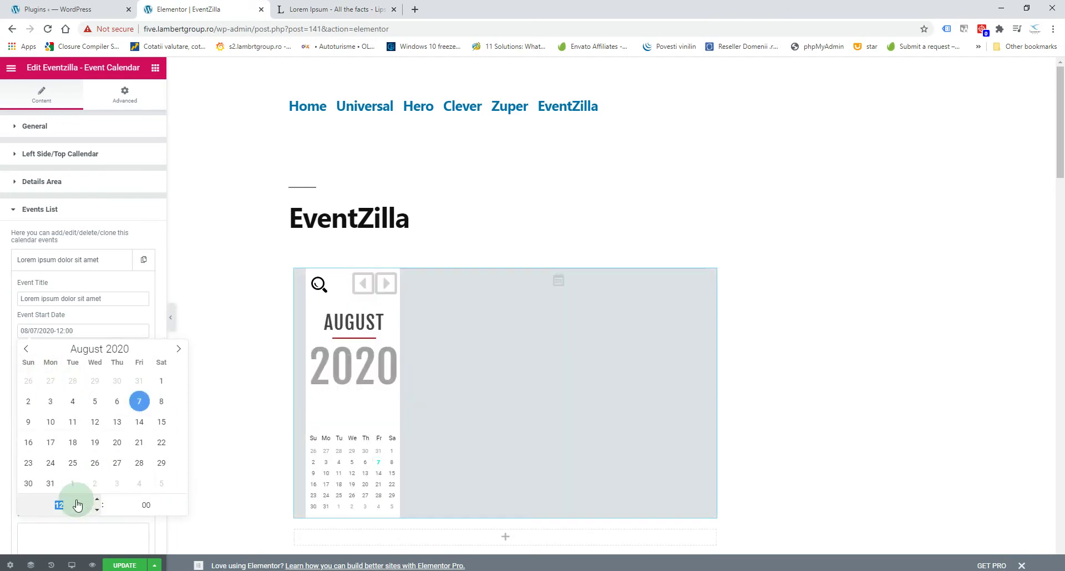
double_click(97, 499)
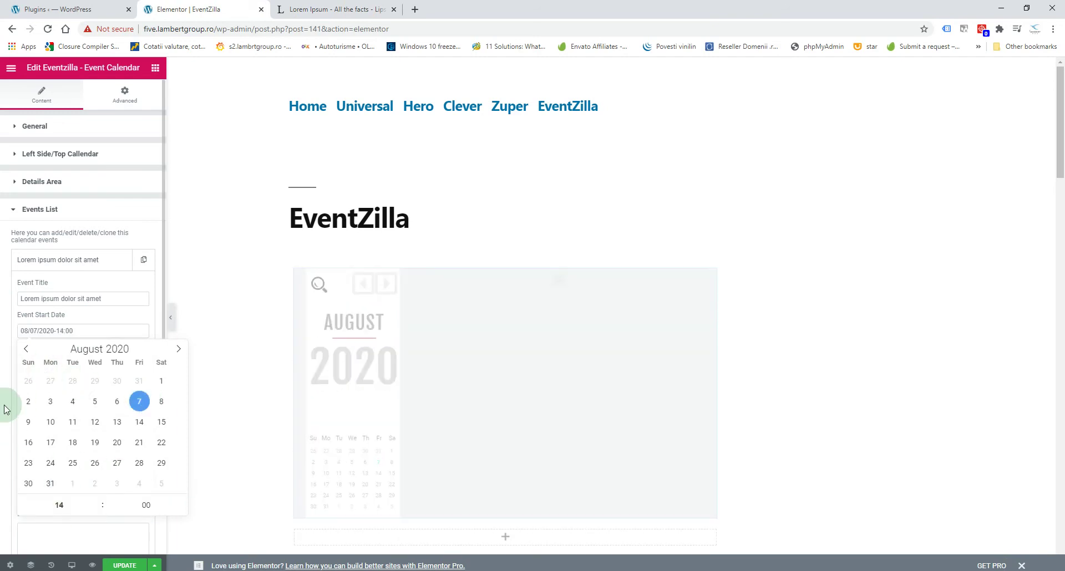
click(7, 410)
click(71, 377)
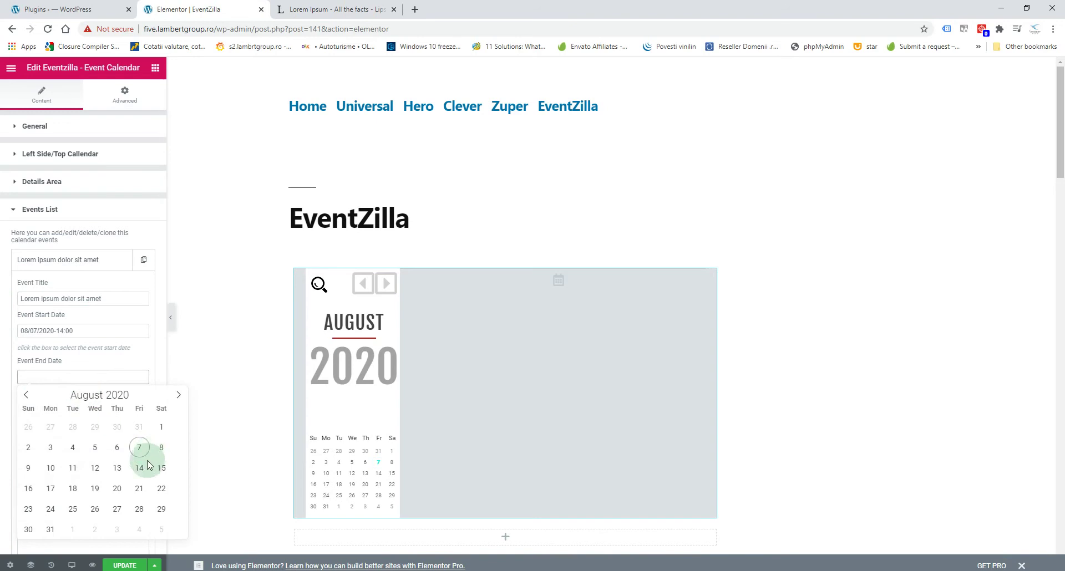
click(139, 468)
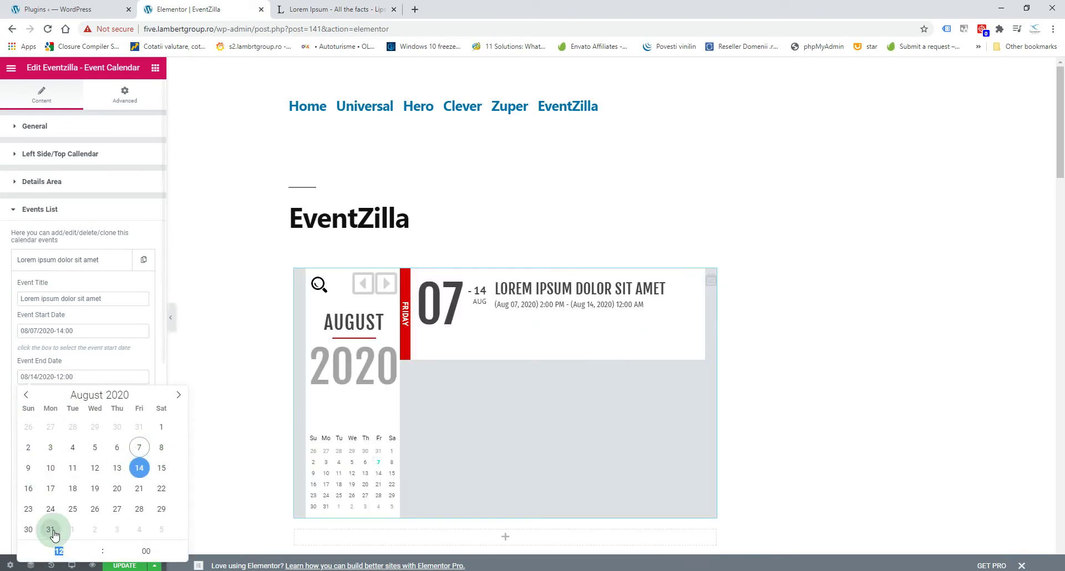
click(8, 439)
Fill in the Vestibulum sapien risus address and make the cyclist photo the main image
click(56, 422)
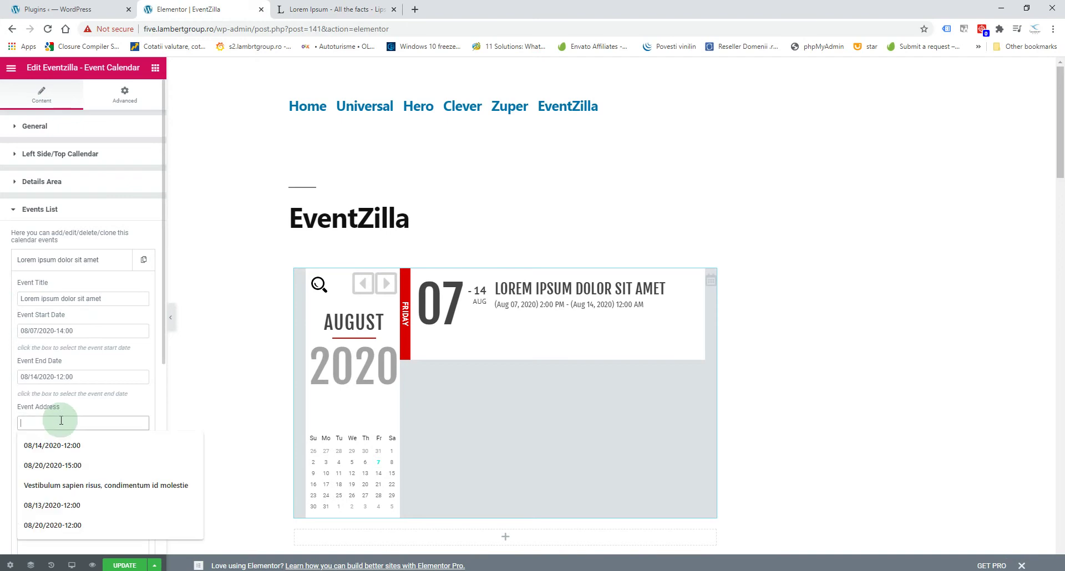
click(84, 485)
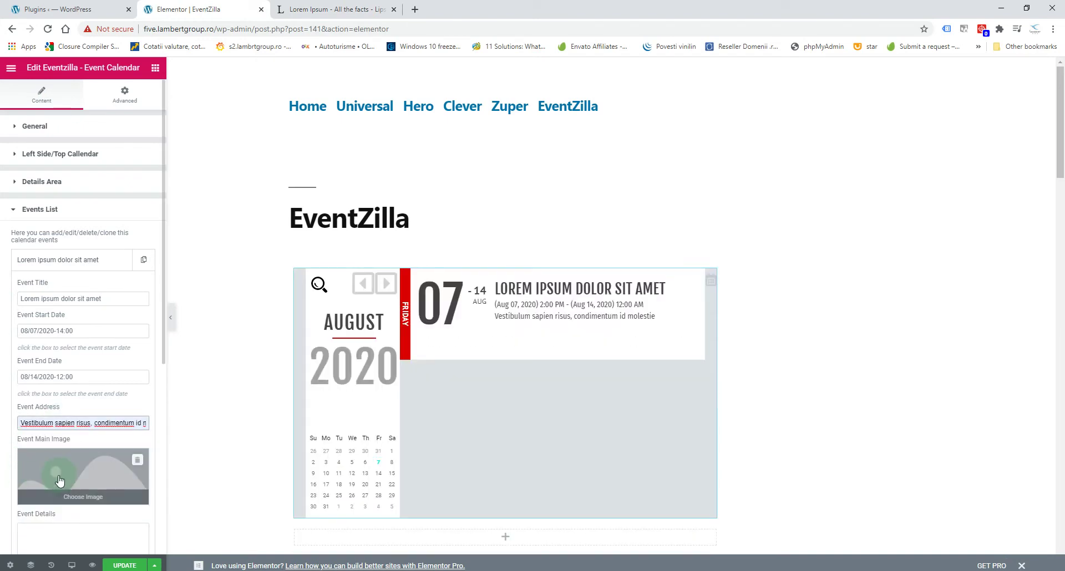
click(70, 475)
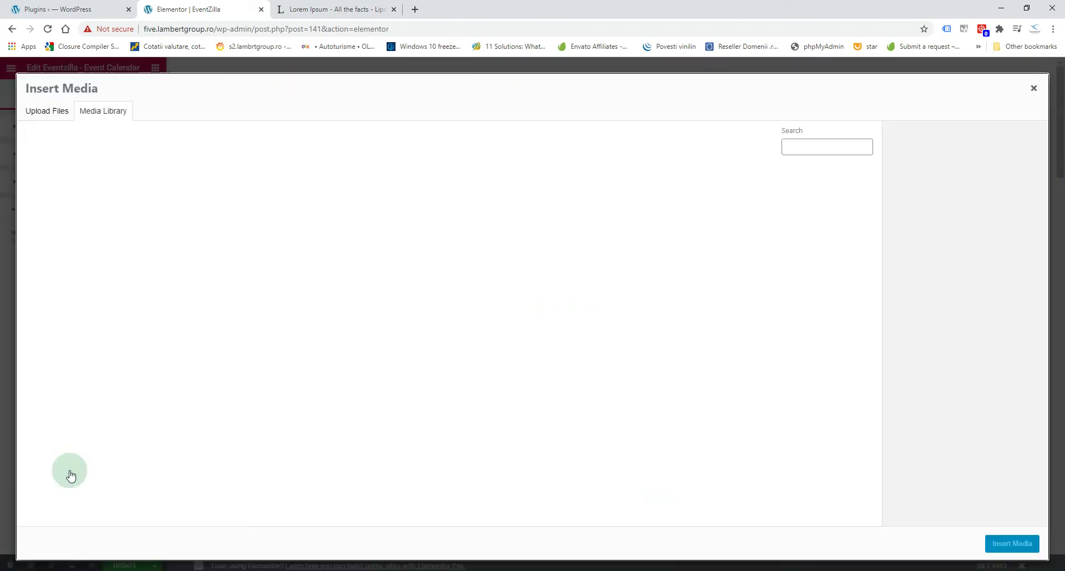
click(143, 239)
click(1017, 544)
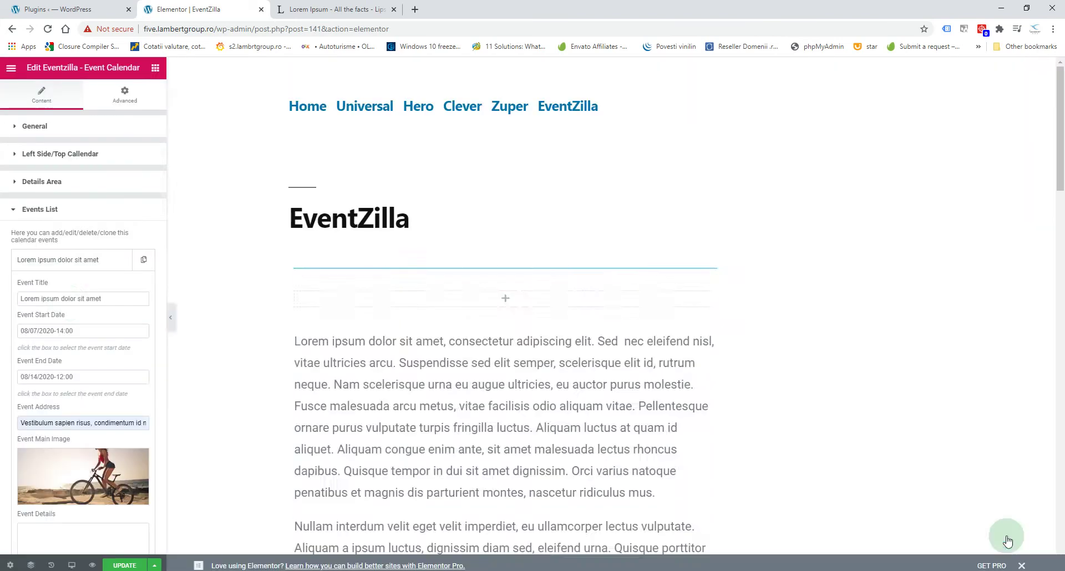
scroll(70, 311, down, 3)
Paste the first three lines of lorem ipsum text into Event Details
click(79, 370)
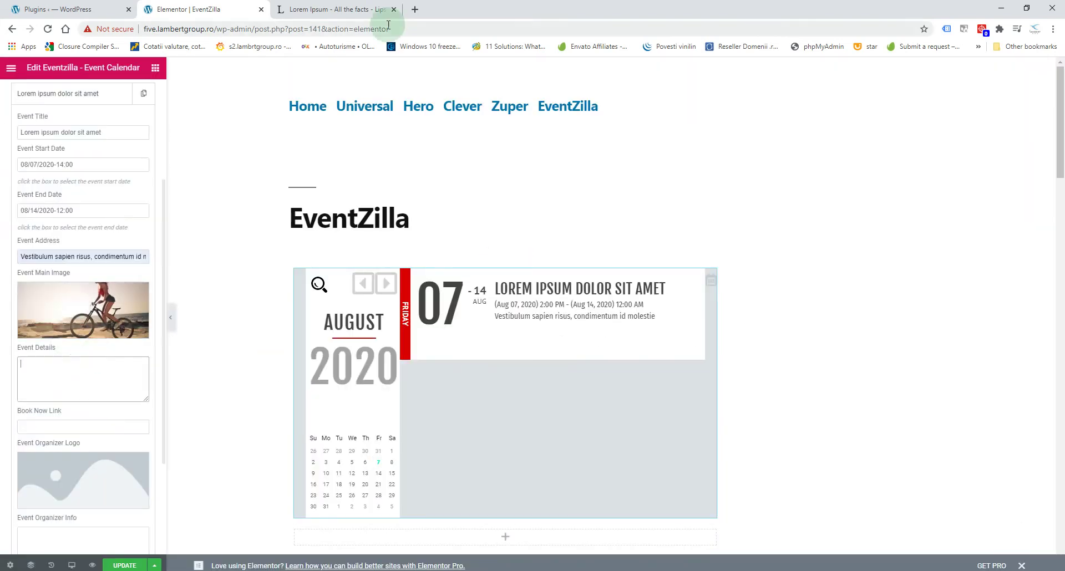
click(360, 9)
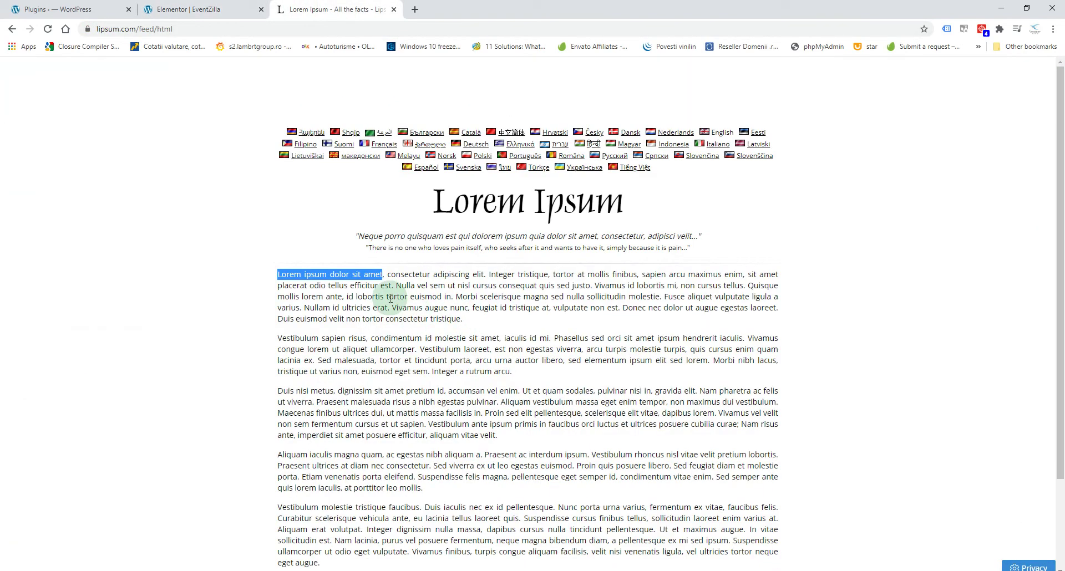
drag(454, 295, 279, 274)
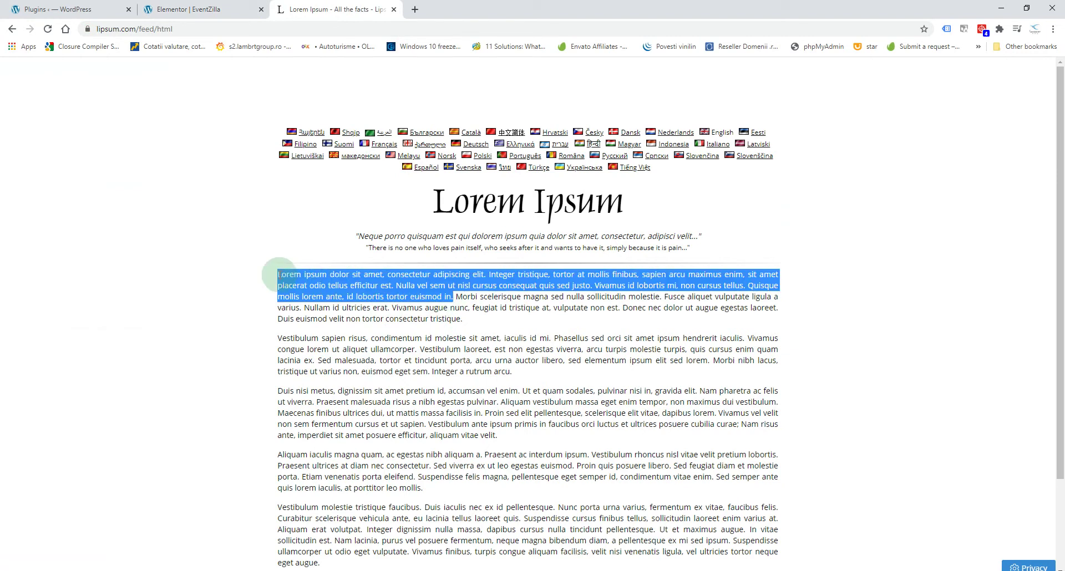
key(ctrl+c)
click(253, 9)
click(88, 376)
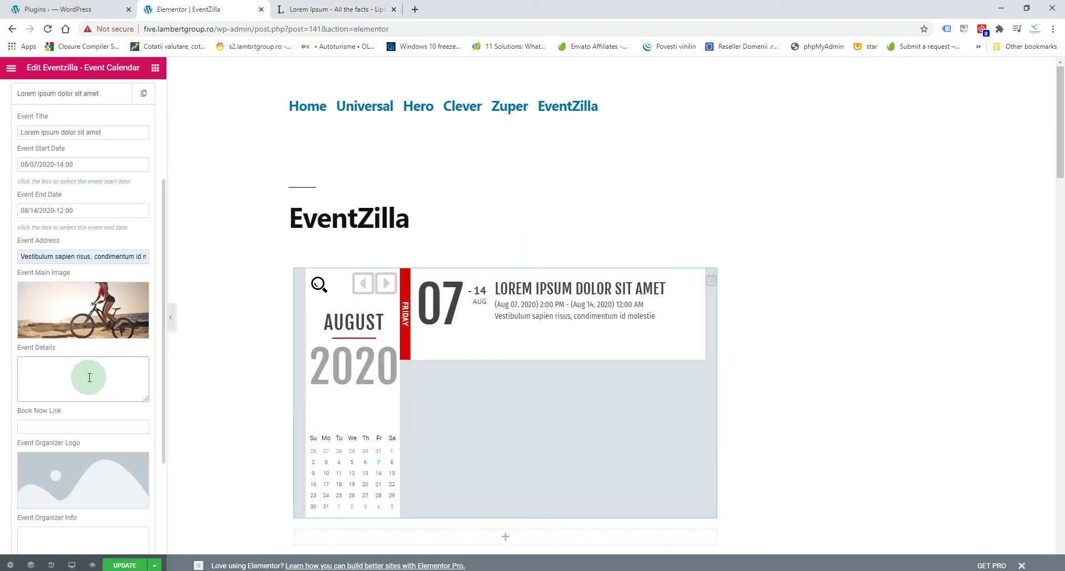
key(ctrl+v)
click(84, 428)
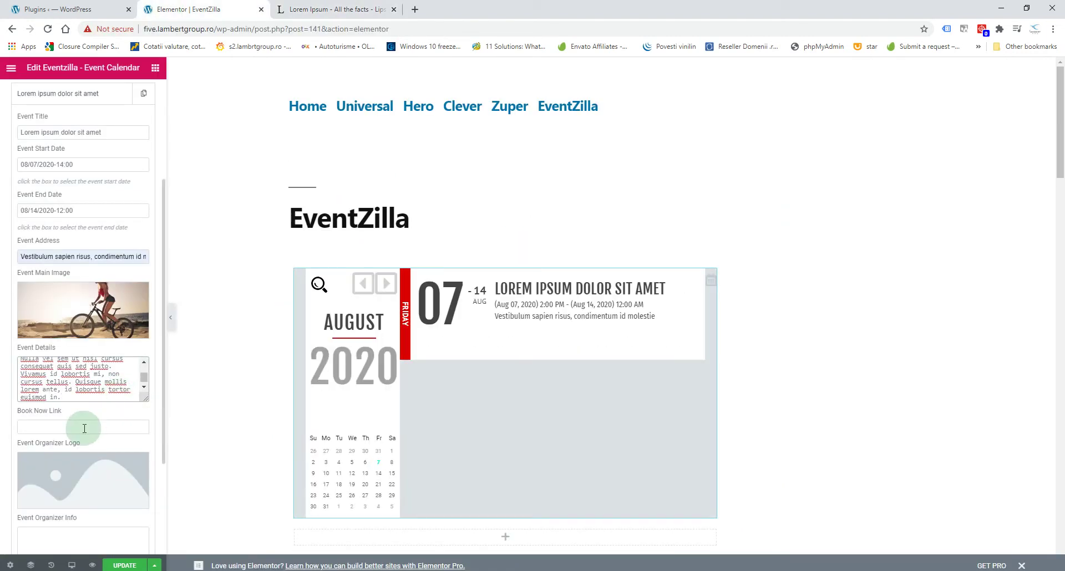
Set the Book Now link to the suggested Envato URL and test the preview's button
click(84, 428)
click(91, 508)
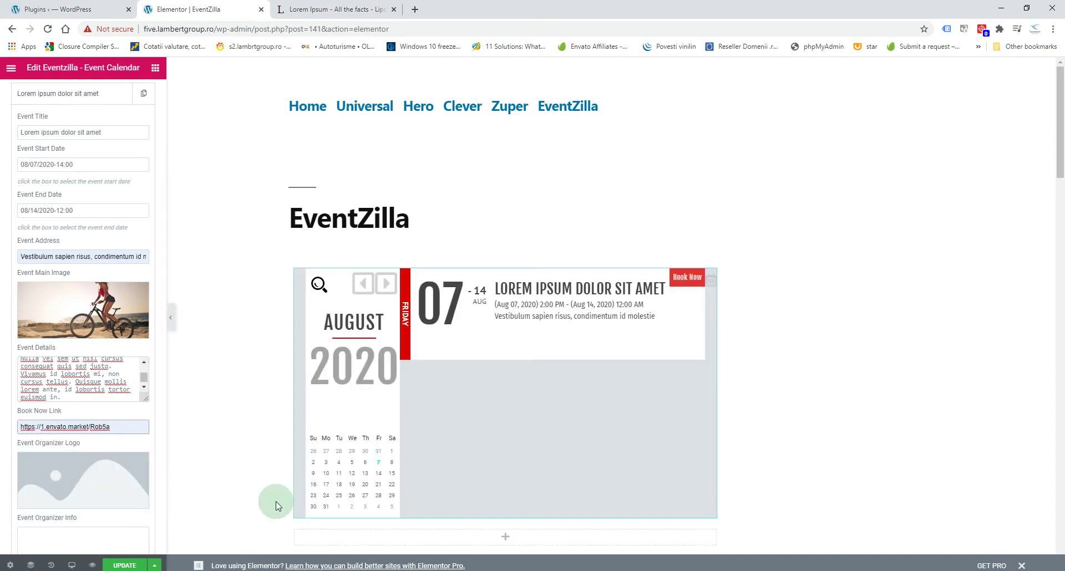
click(91, 427)
click(686, 282)
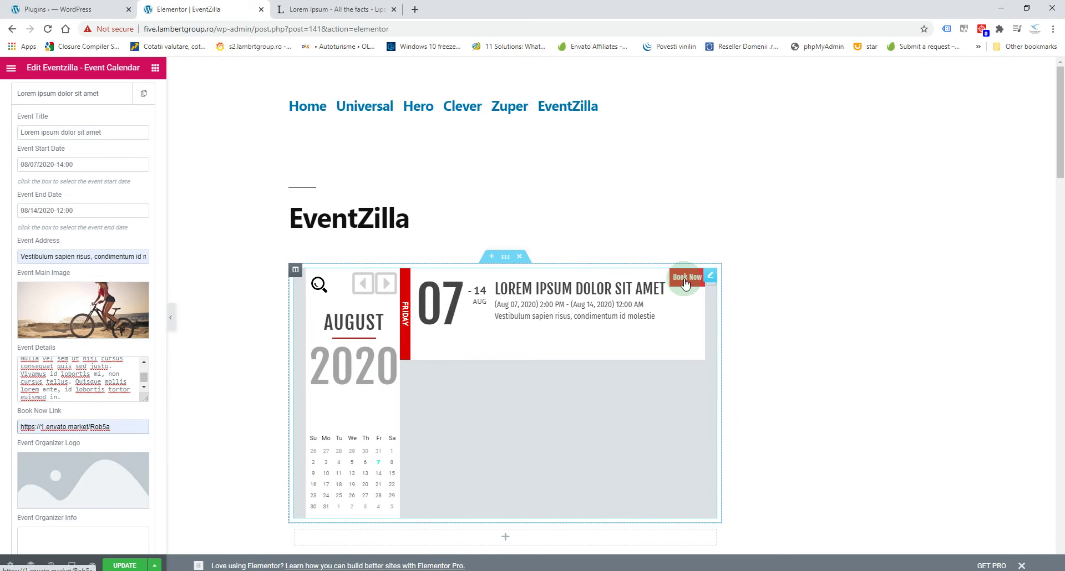
click(699, 346)
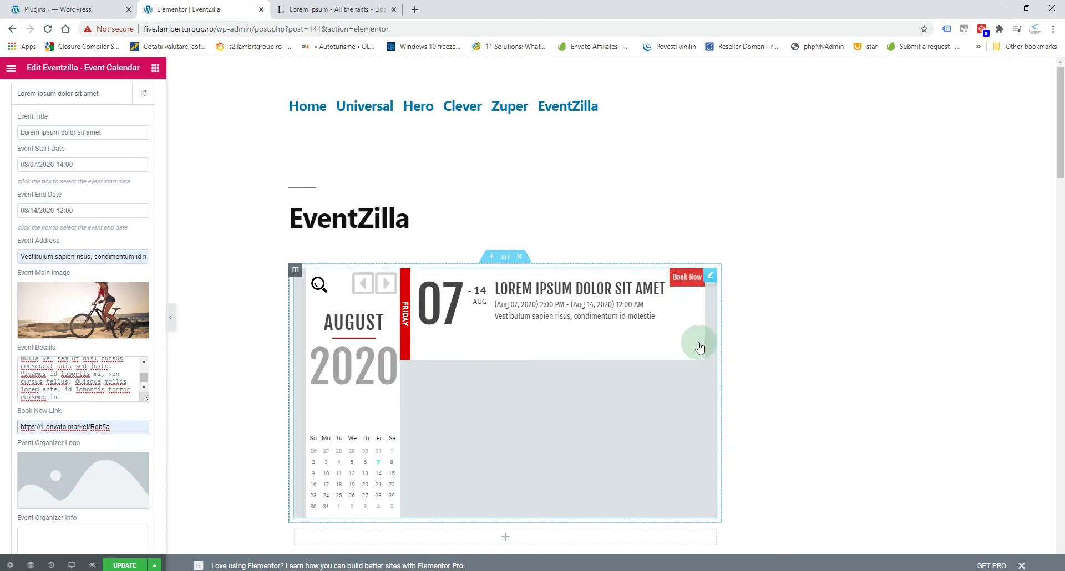
click(530, 454)
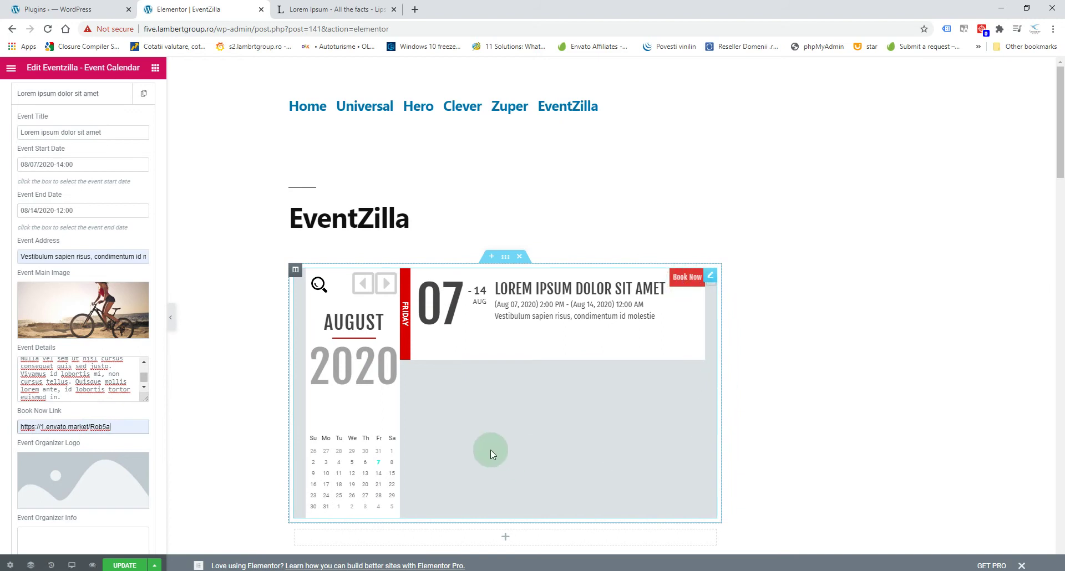
click(107, 428)
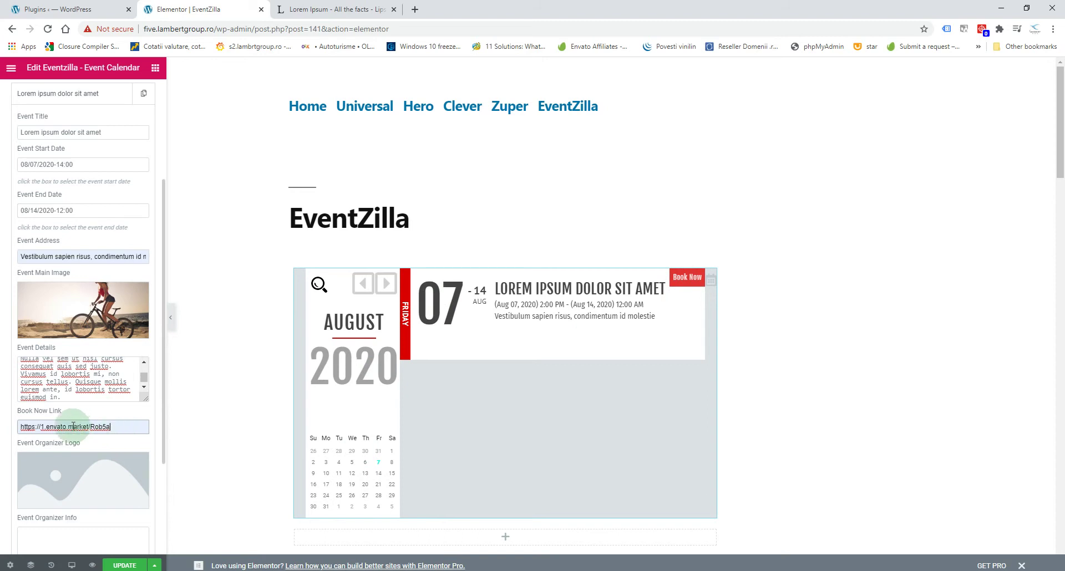
click(120, 429)
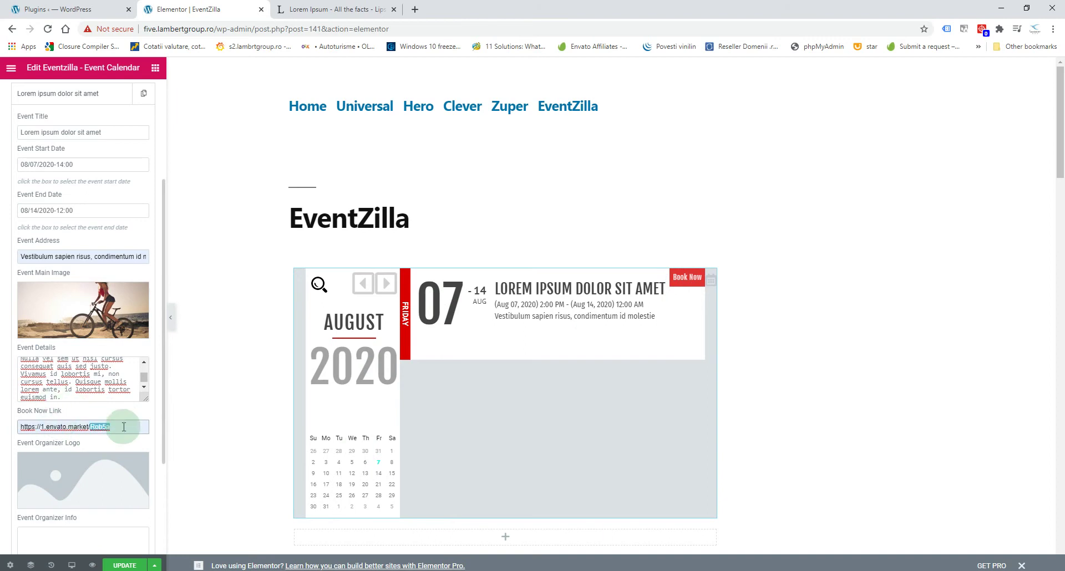
Insert the red circular logo image as the event organizer logo
click(78, 481)
click(240, 192)
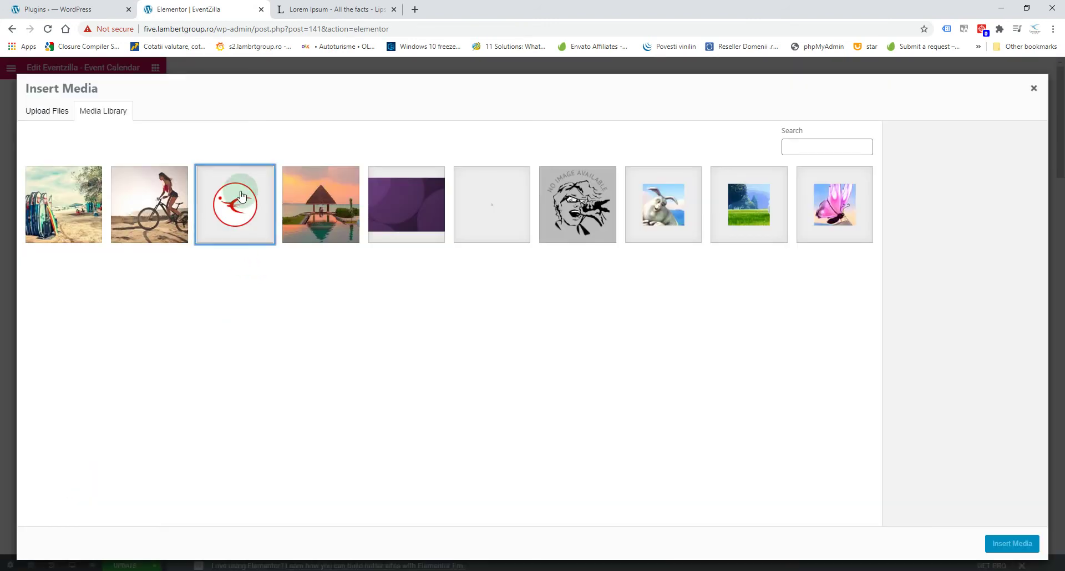
click(1009, 544)
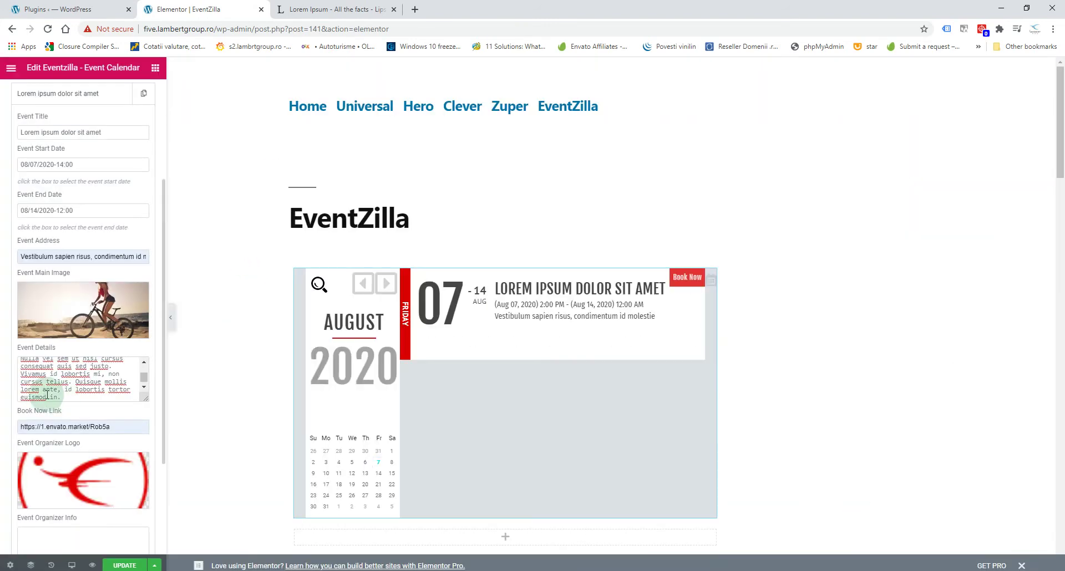
scroll(132, 419, down, 3)
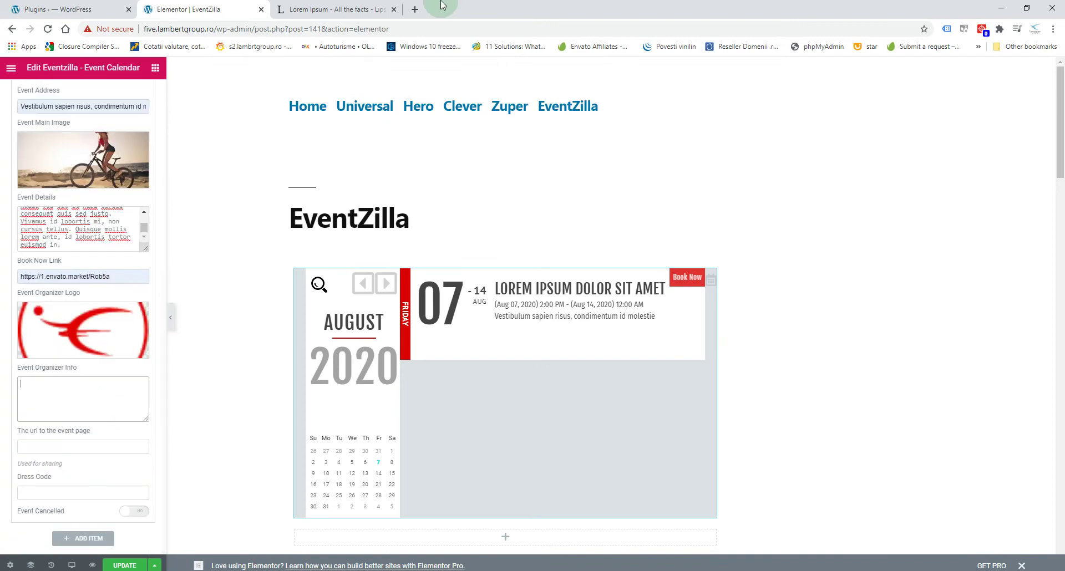
Paste a lorem ipsum sentence as organizer info and set the dress code to Suit
click(327, 9)
click(280, 340)
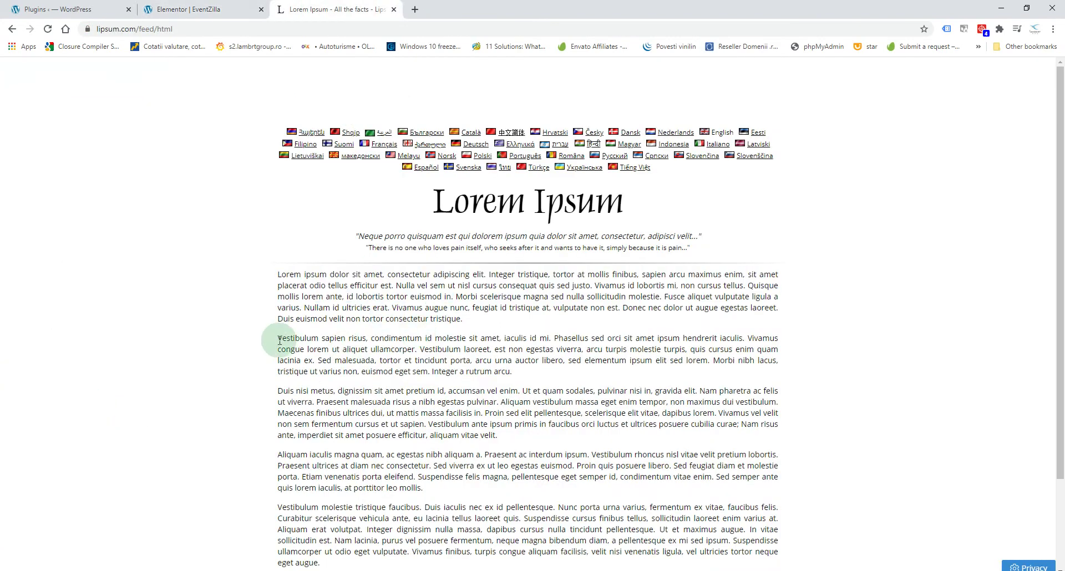
drag(279, 340, 554, 338)
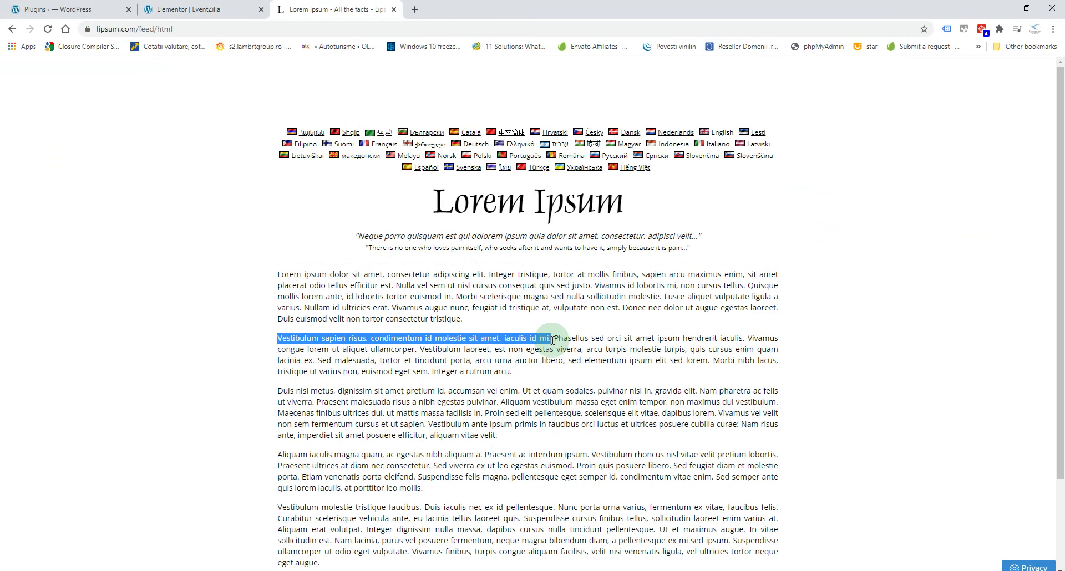
key(ctrl+c)
click(209, 10)
click(105, 404)
key(ctrl+v)
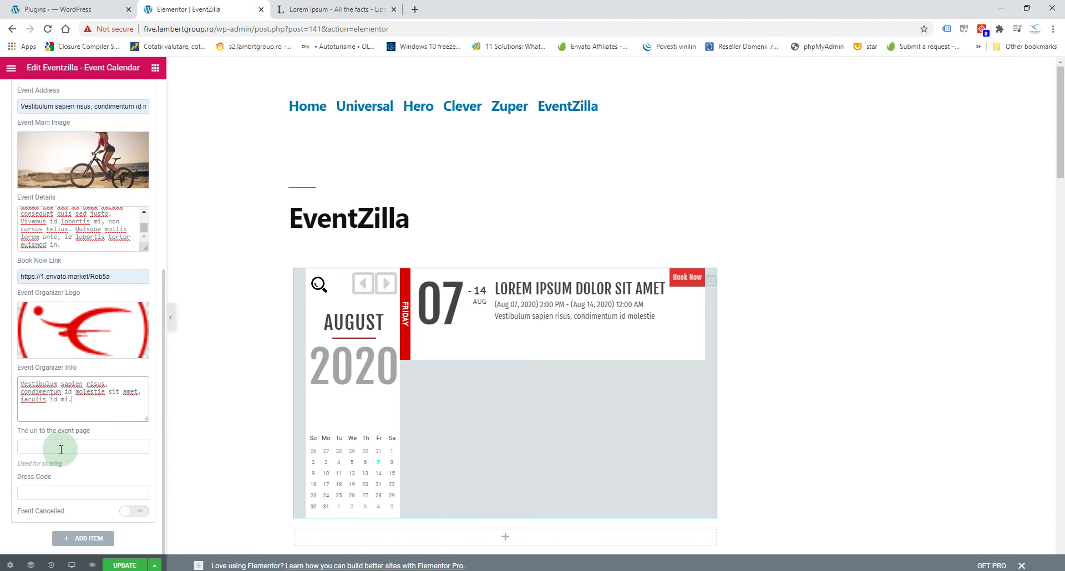
click(64, 493)
click(54, 510)
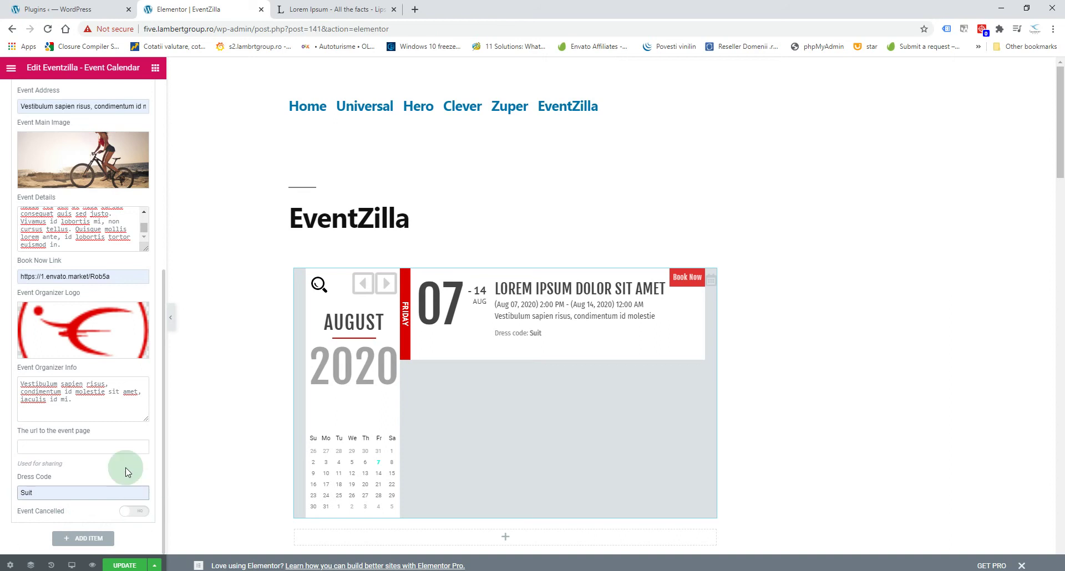
Save with UPDATE, review Details, When & Where and Organizer in the preview, then close the card
click(127, 566)
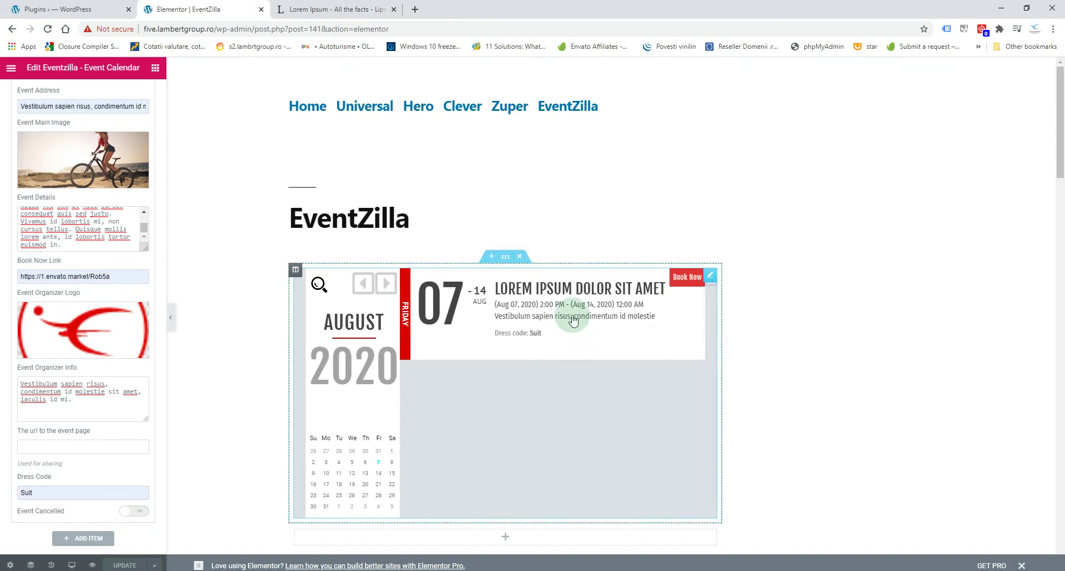
scroll(577, 325, down, 3)
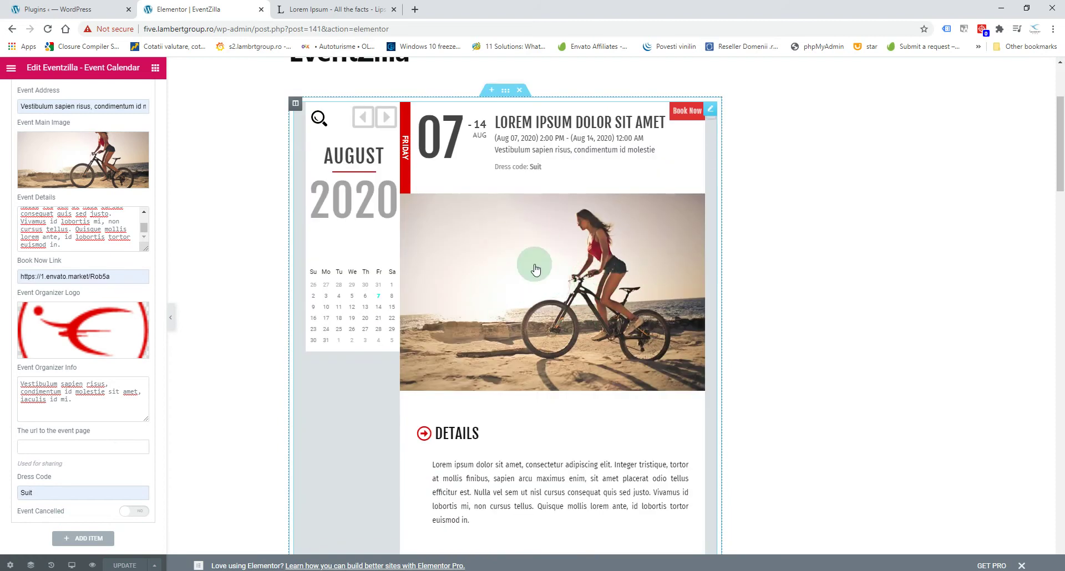
scroll(547, 368, down, 4)
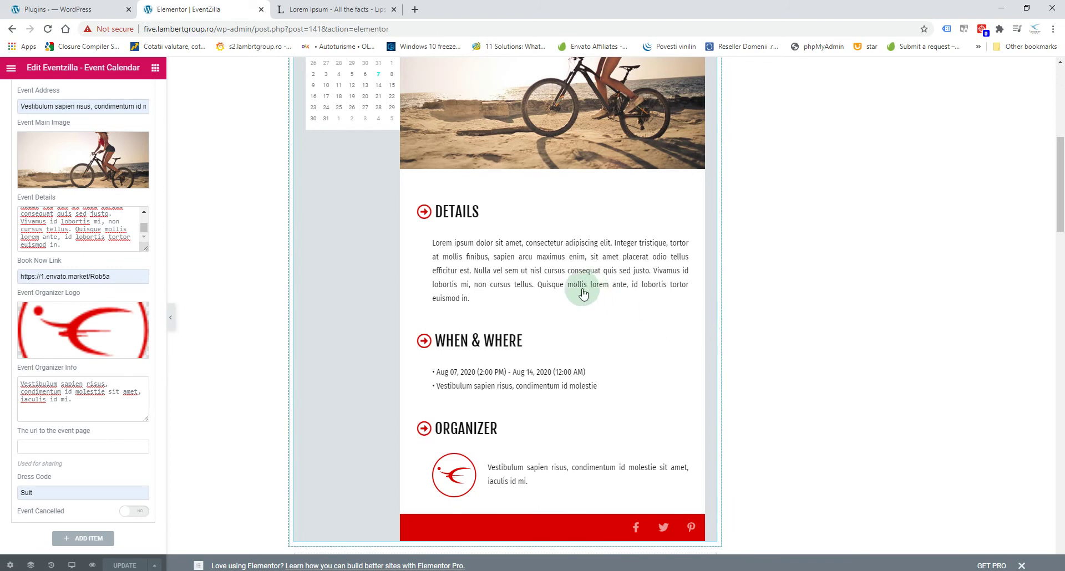
click(403, 318)
Collapse the first event and add a second item to the Events List
scroll(83, 201, up, 3)
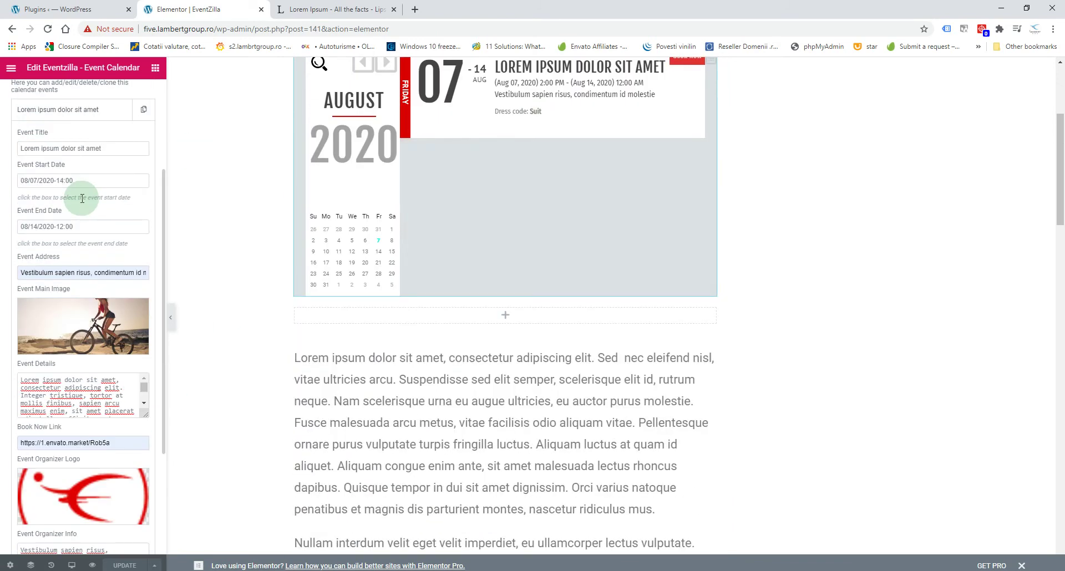
scroll(54, 130, up, 3)
click(51, 259)
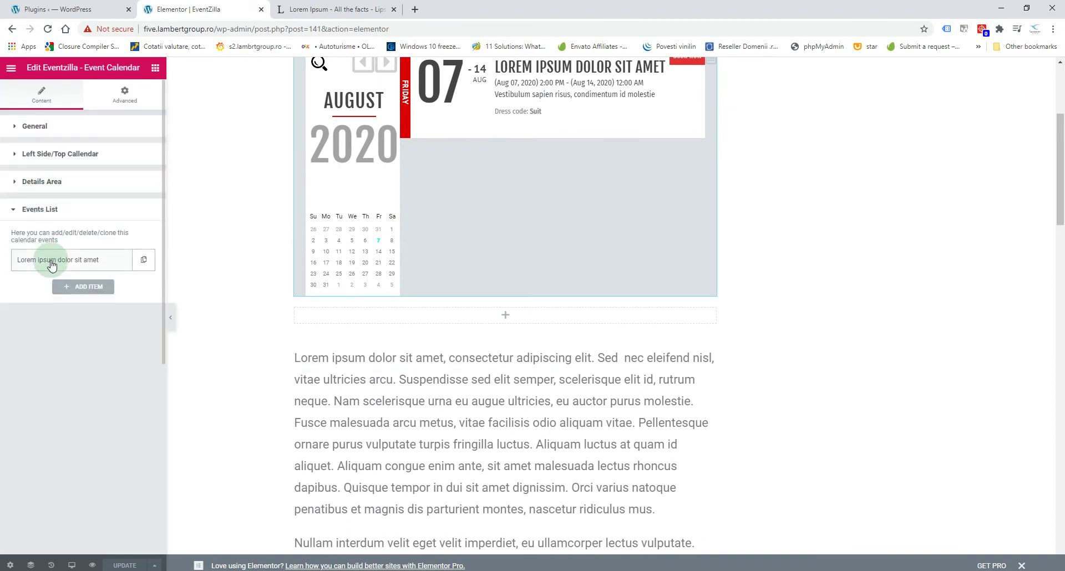
click(85, 289)
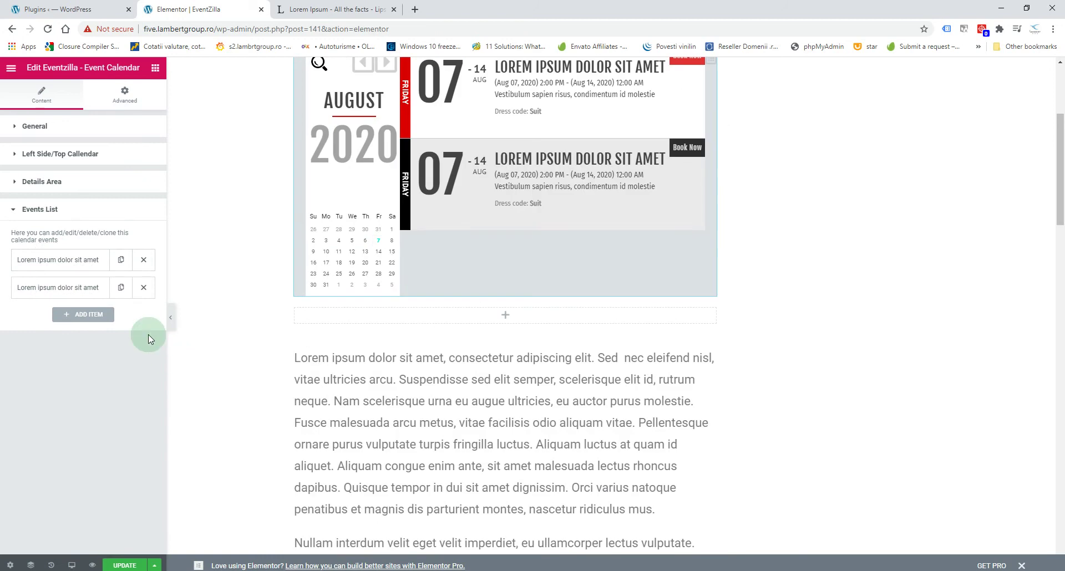
click(68, 293)
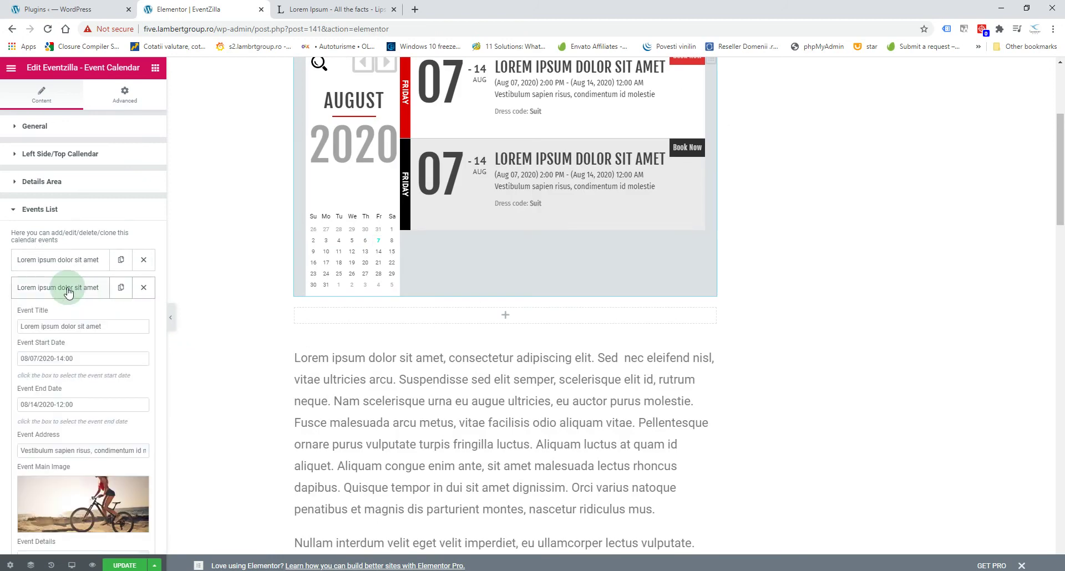
Title the second event 'Vestibulum sapien risus' with words copied from the lipsum page
click(311, 9)
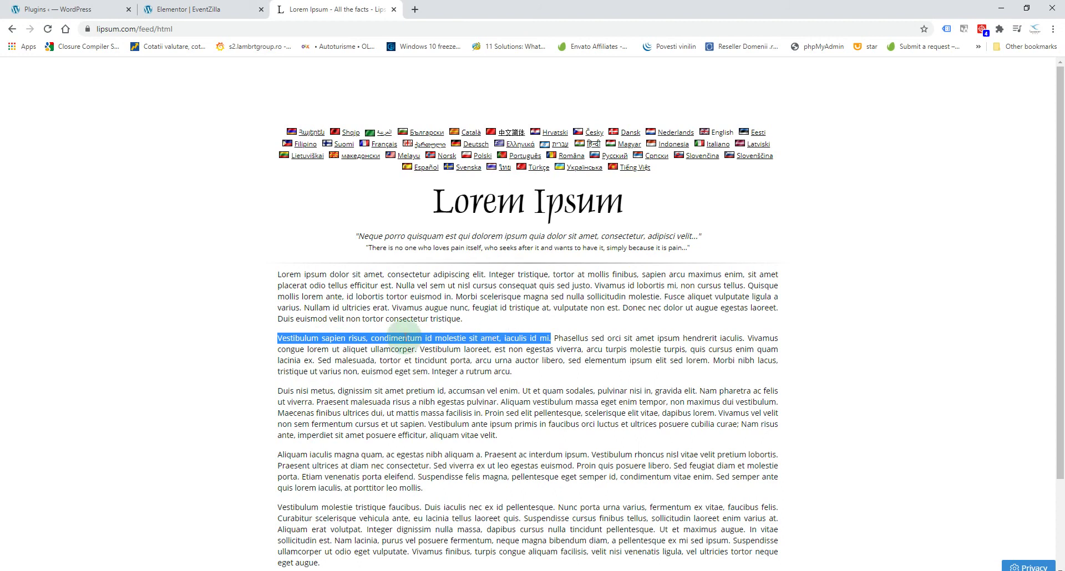
click(408, 338)
drag(277, 338, 357, 339)
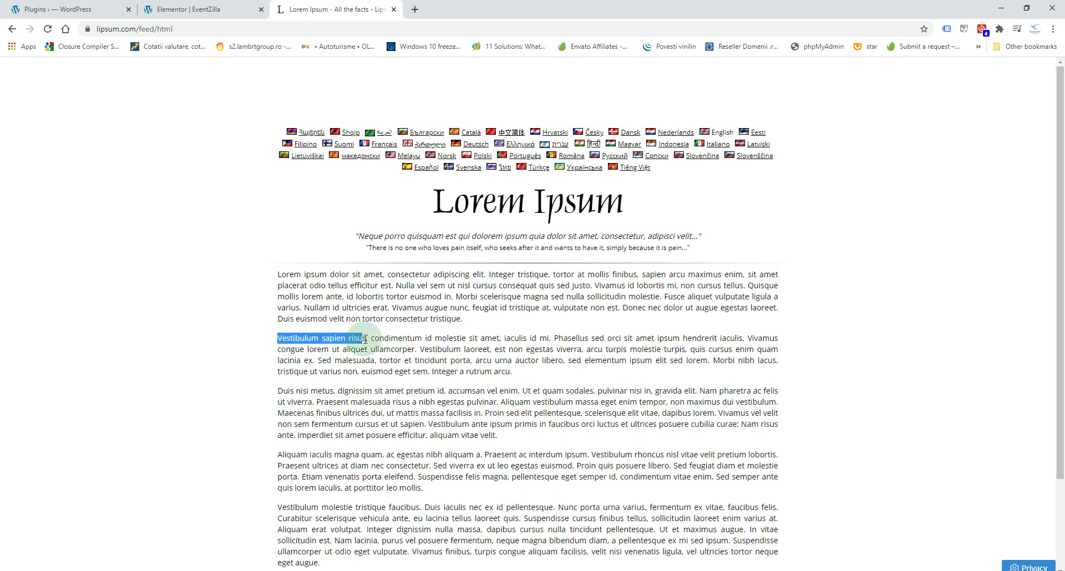
click(200, 9)
drag(123, 327, 11, 326)
key(ctrl+v)
click(89, 358)
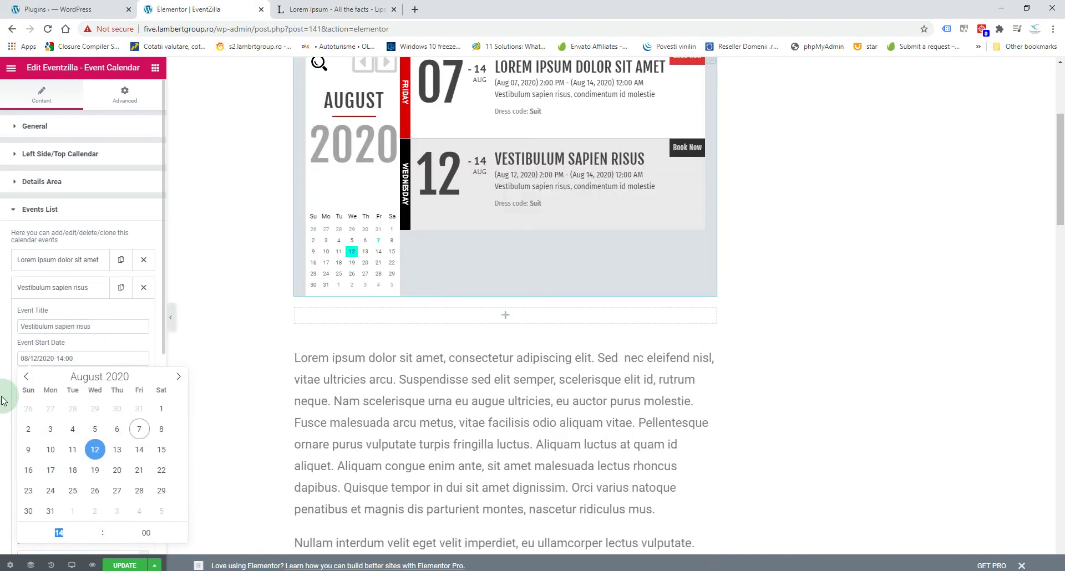
Set the second event to start August 12 and end August 15
click(72, 411)
click(138, 314)
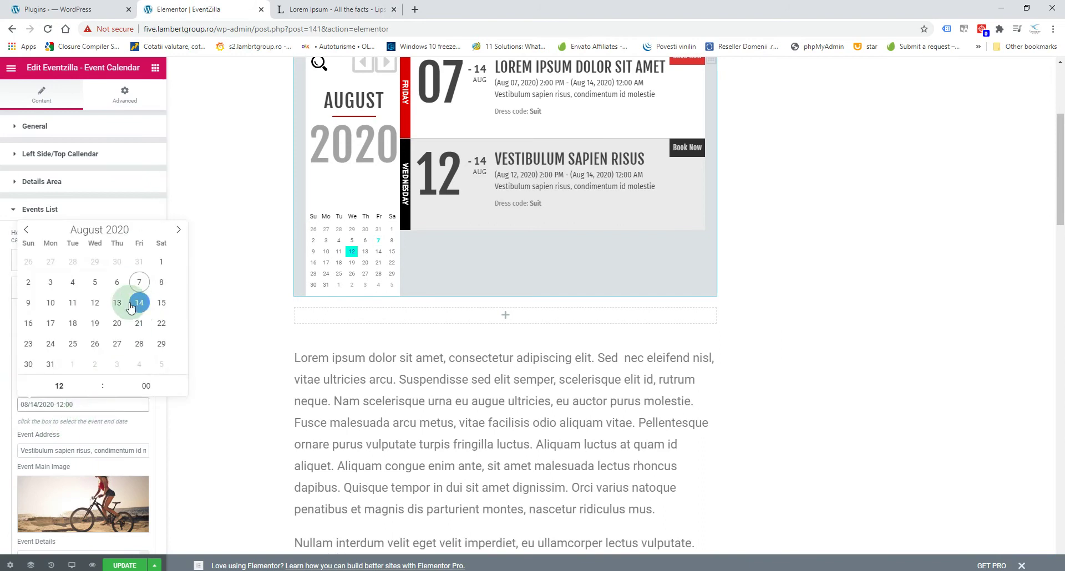
click(162, 303)
click(9, 347)
scroll(89, 464, down, 2)
Insert the beach photo as the second event's main image and collapse the item
mouse_move(89, 397)
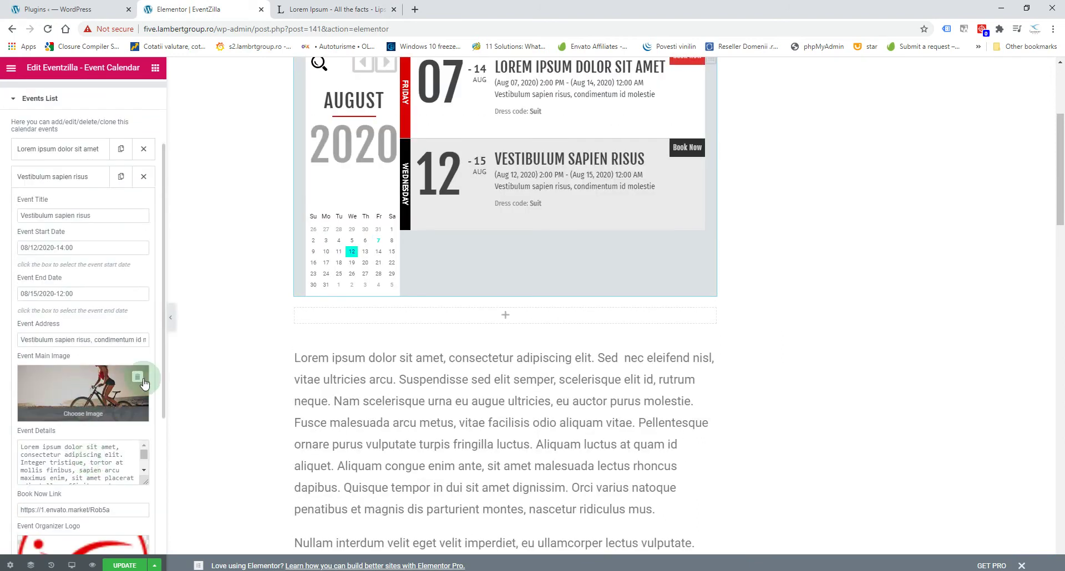
click(92, 414)
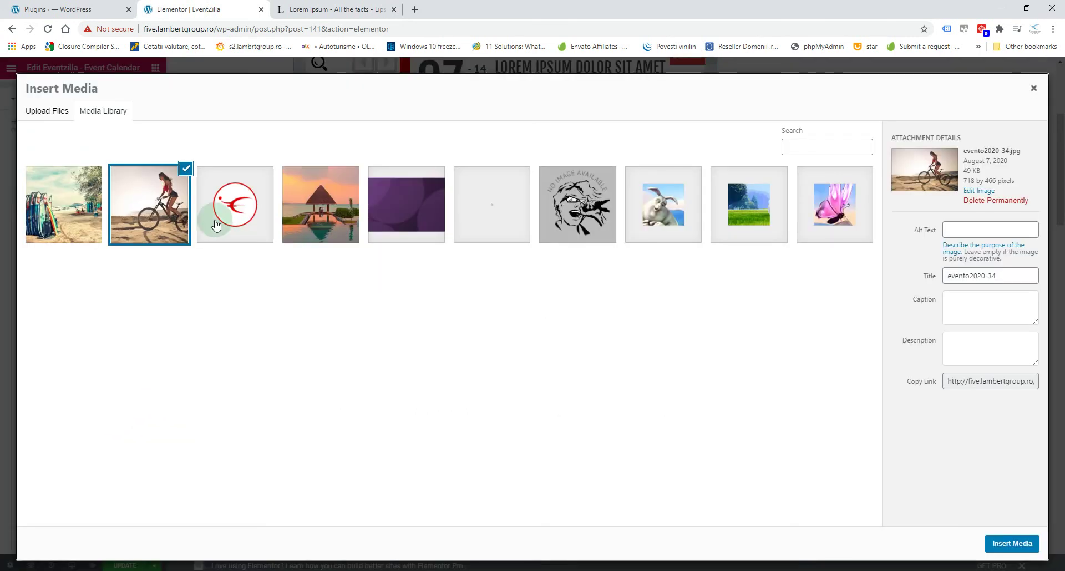
click(75, 206)
click(1010, 543)
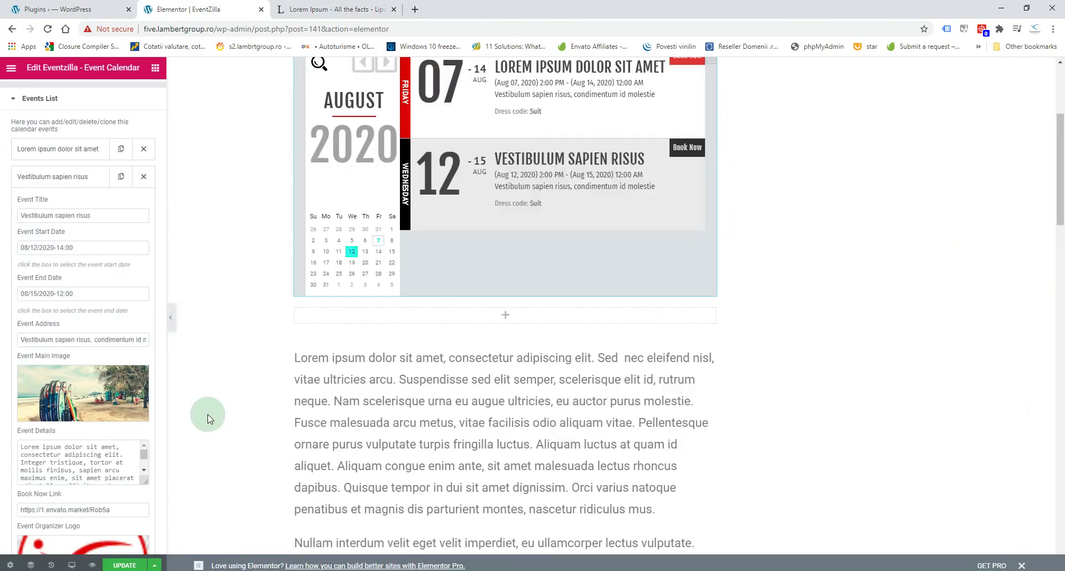
scroll(208, 418, down, 2)
scroll(45, 408, down, 4)
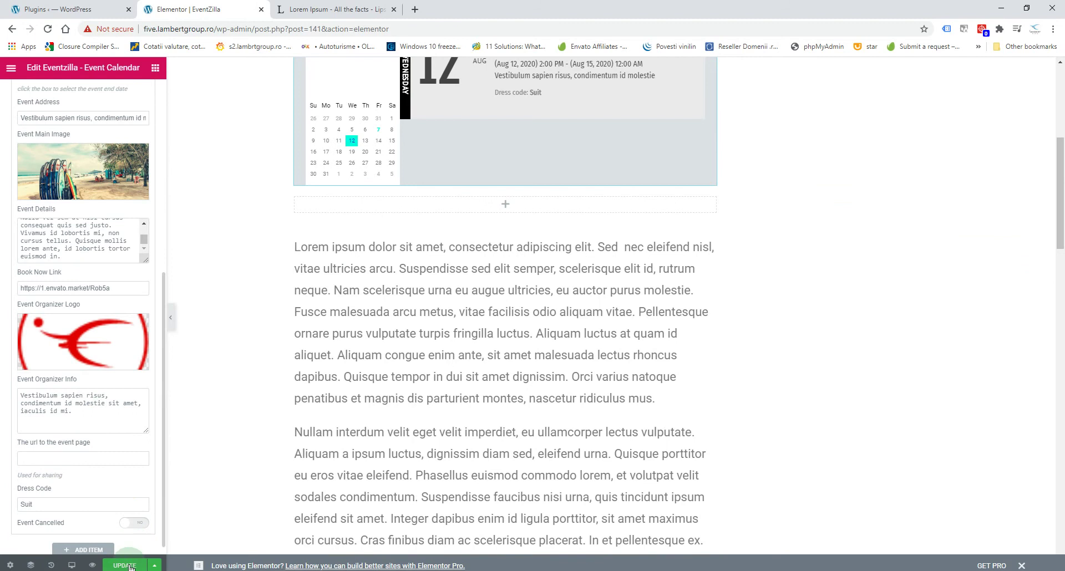
scroll(501, 383, up, 5)
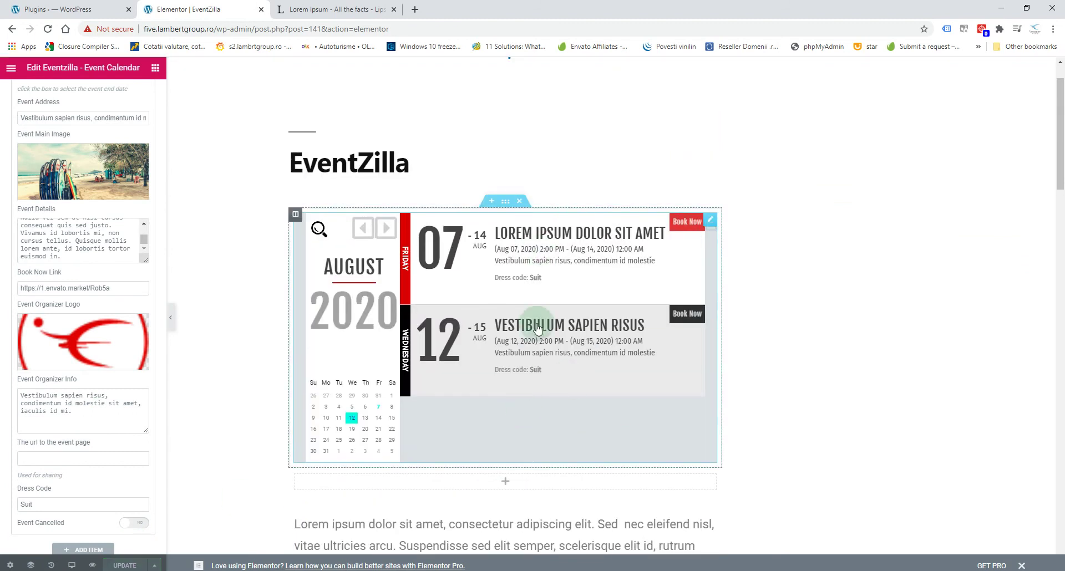
scroll(81, 226, up, 3)
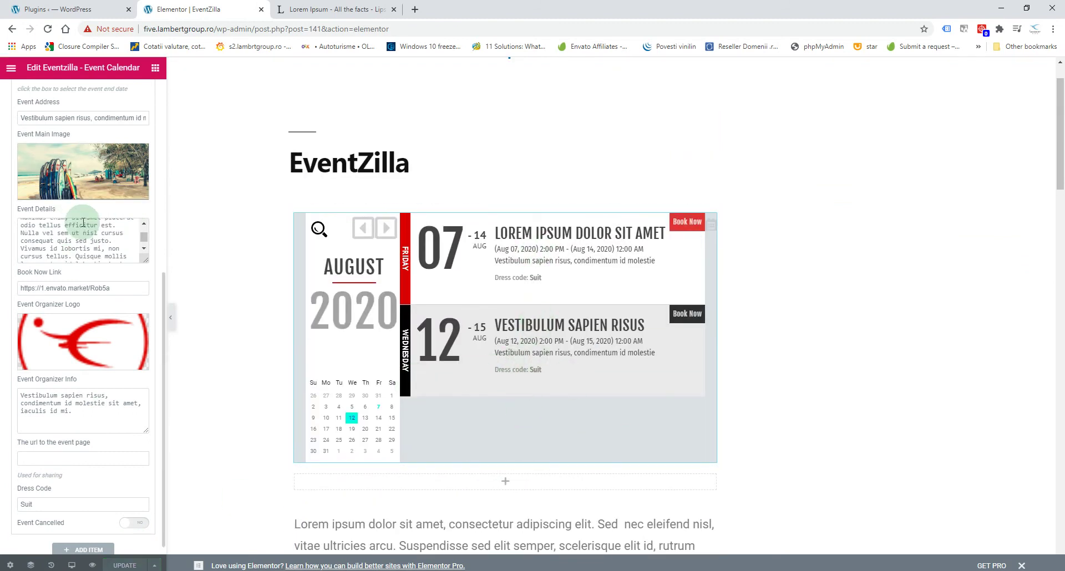
scroll(94, 194, up, 1)
click(62, 175)
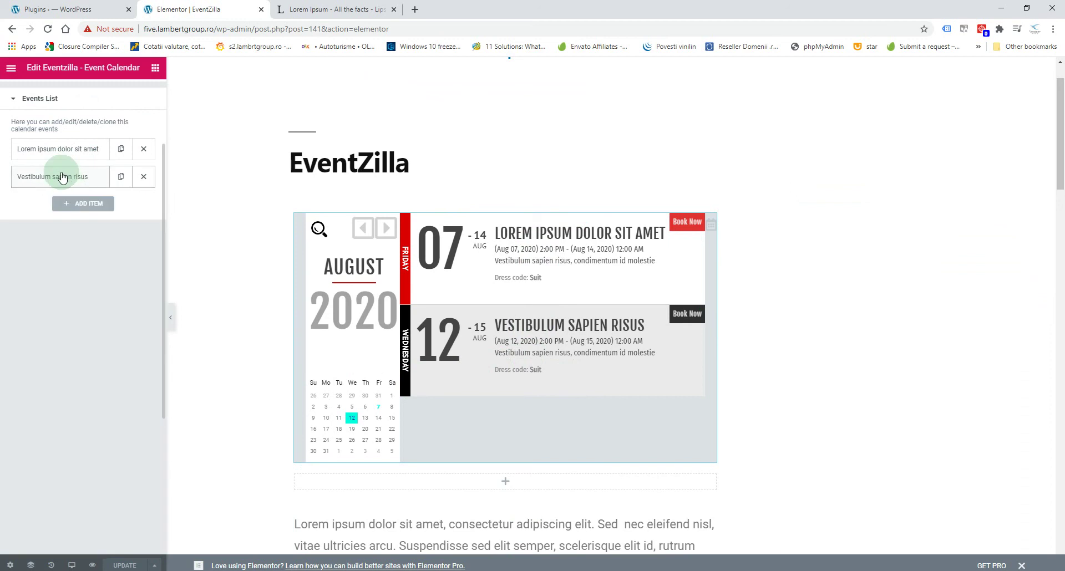
Drag Vestibulum sapien risus above Lorem ipsum, then drag Lorem ipsum back to the top
click(53, 183)
drag(61, 181, 90, 143)
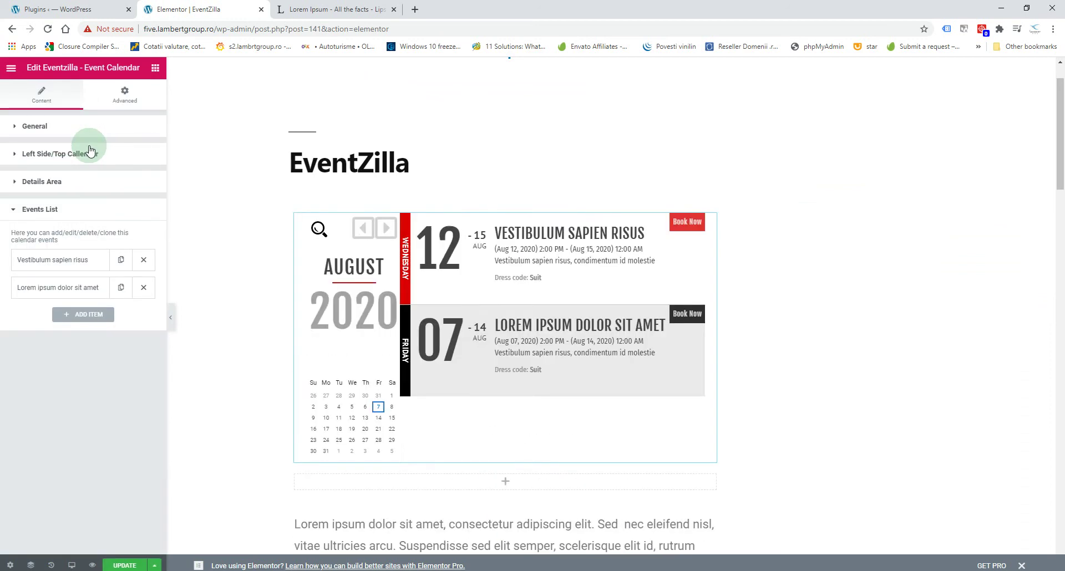
drag(53, 293, 83, 254)
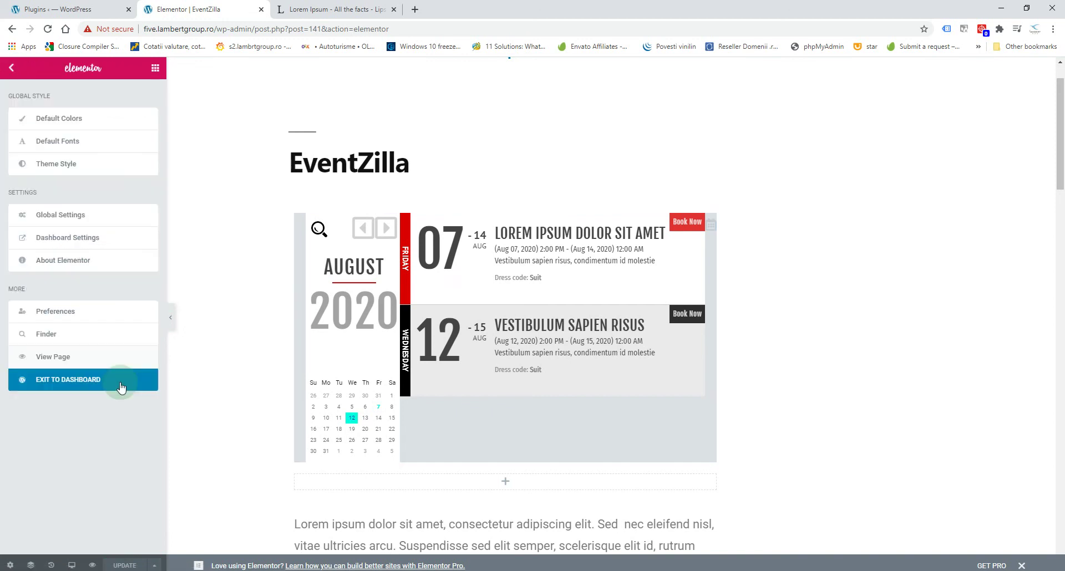
View the live EventZilla page showing both events in a new tab, then return to the editor
click(340, 11)
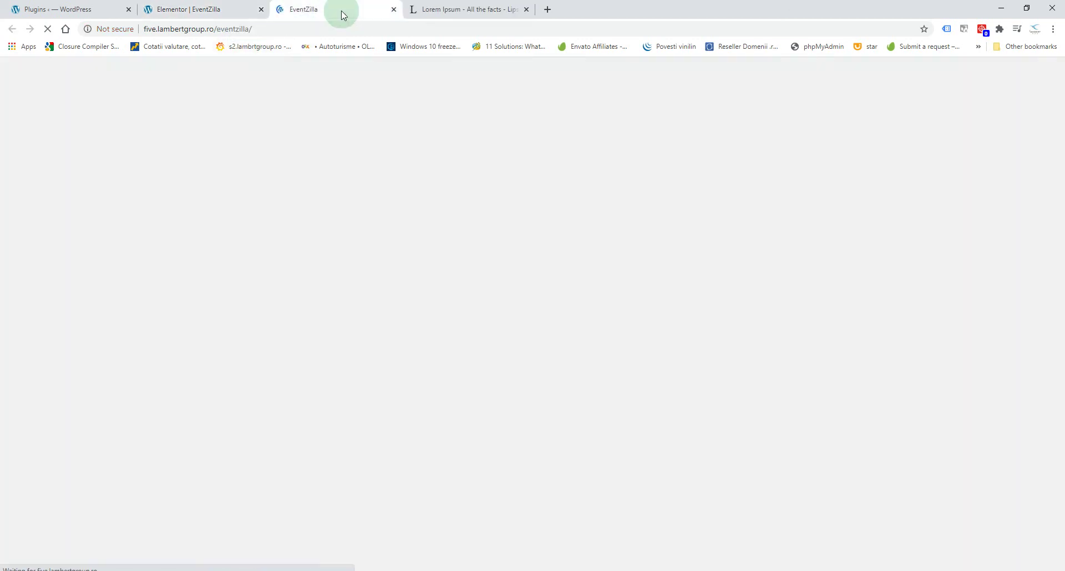
scroll(747, 363, down, 4)
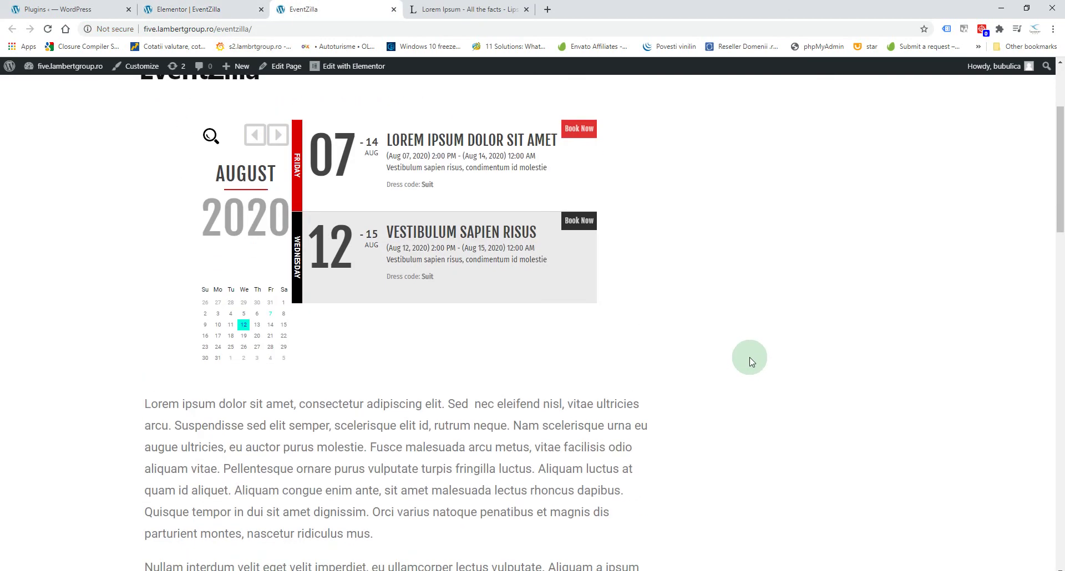
scroll(749, 358, up, 4)
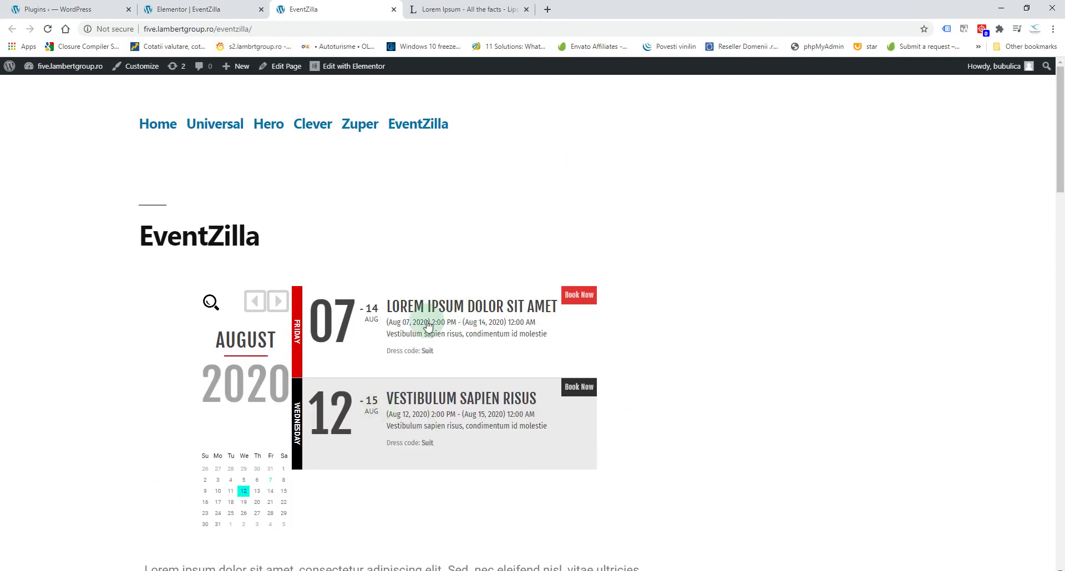
click(216, 11)
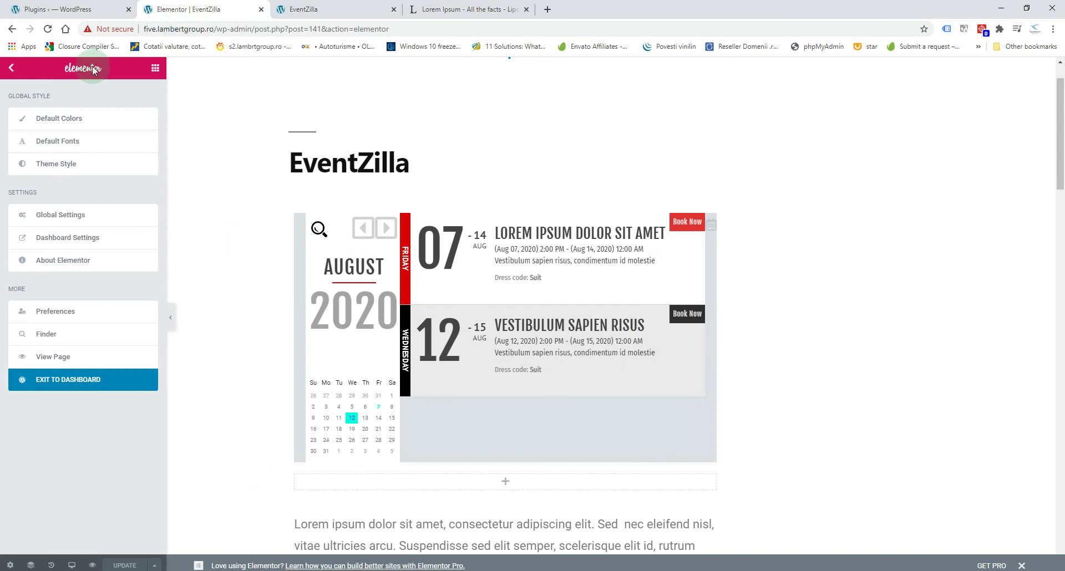
Set Show Full Calendar On Left to NO for a compact top calendar, save, and view the live tab
click(466, 251)
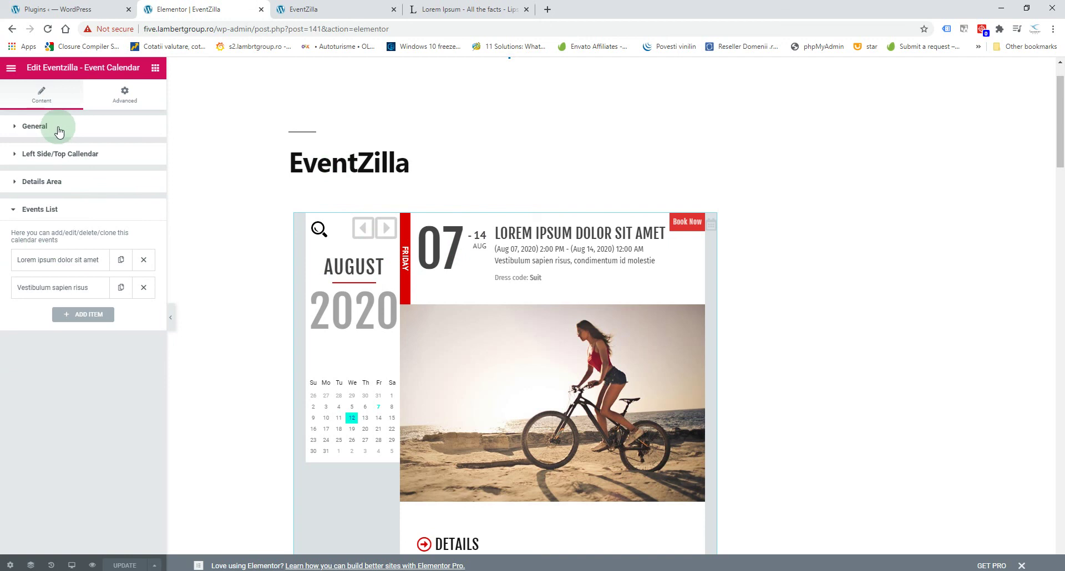
click(51, 154)
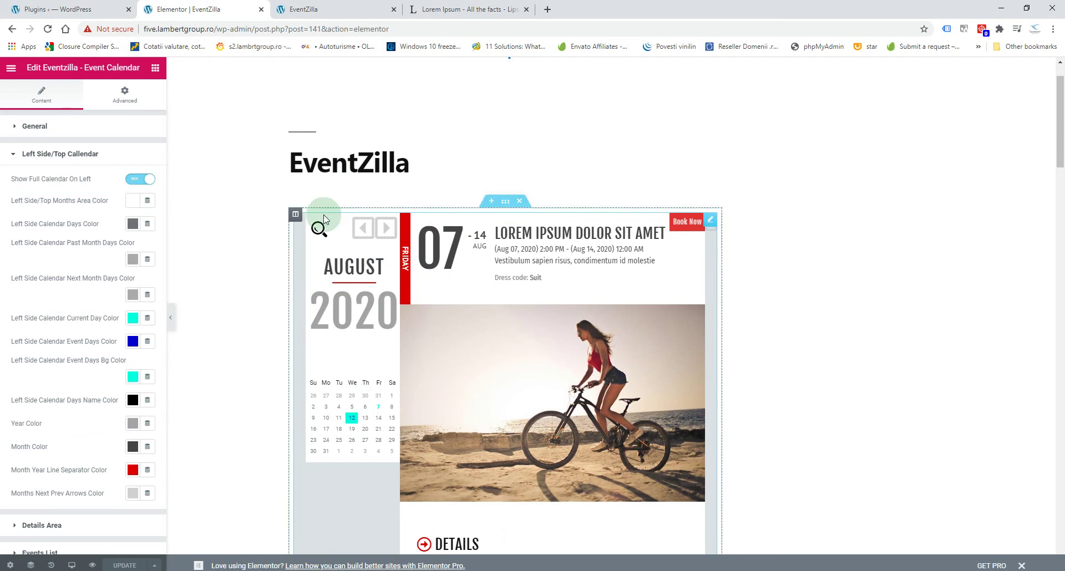
click(136, 180)
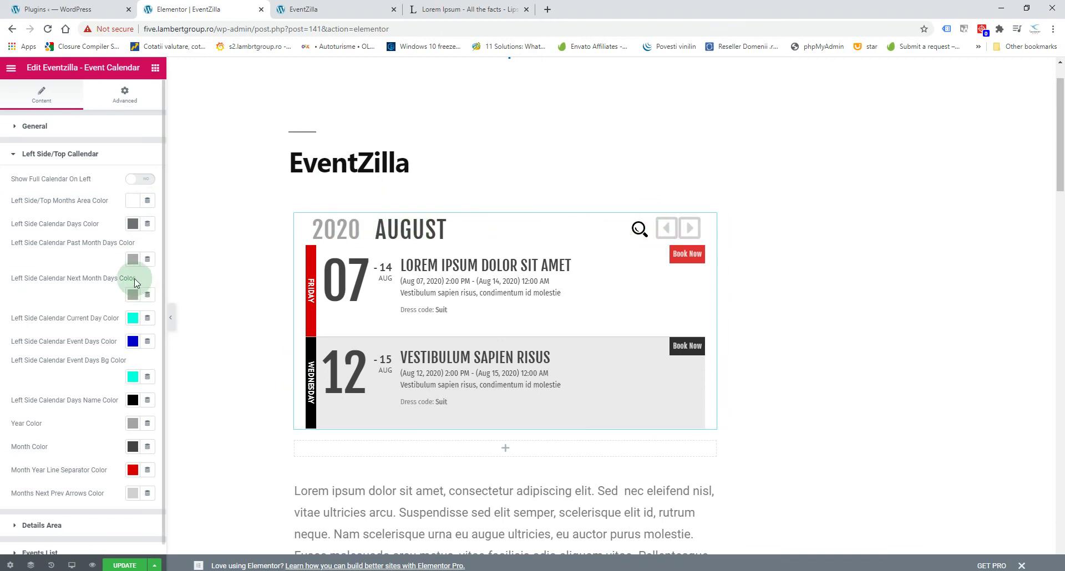
scroll(134, 277, down, 1)
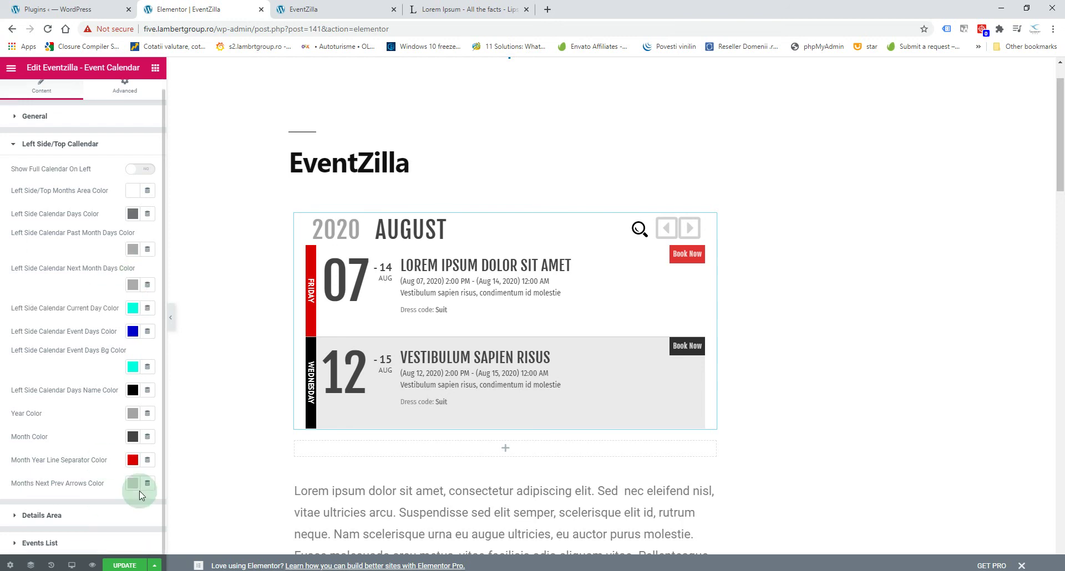
click(334, 9)
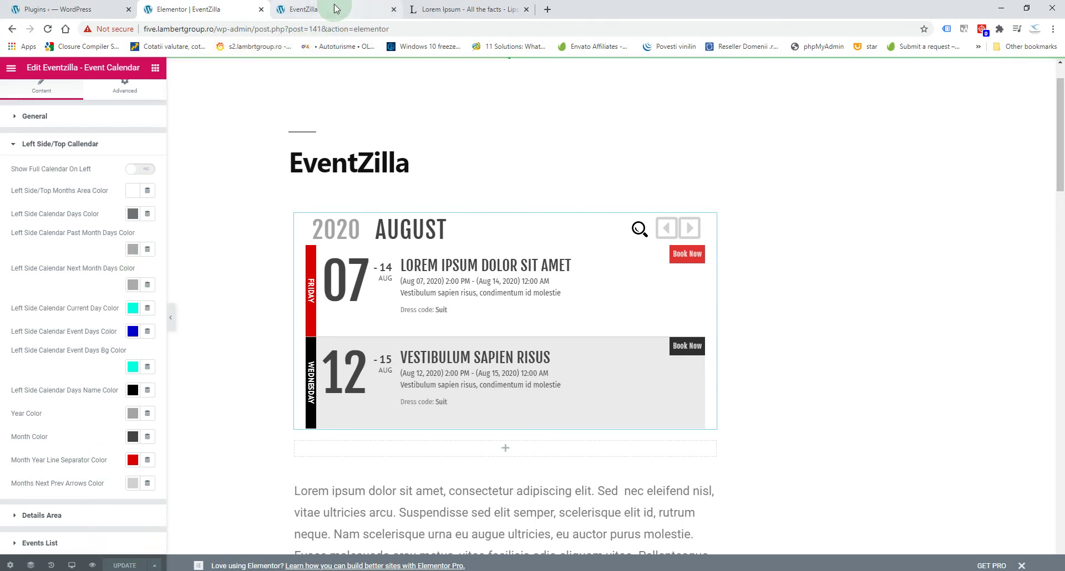
Reload the live page to see the compact 2020 AUGUST header, then go back to the editor
click(49, 29)
scroll(468, 359, down, 2)
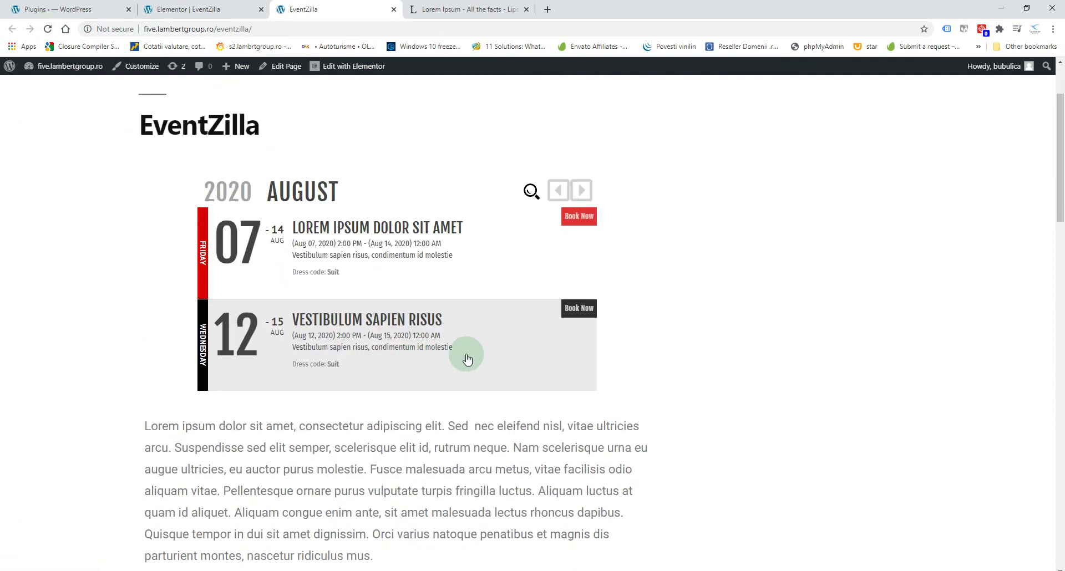
click(198, 11)
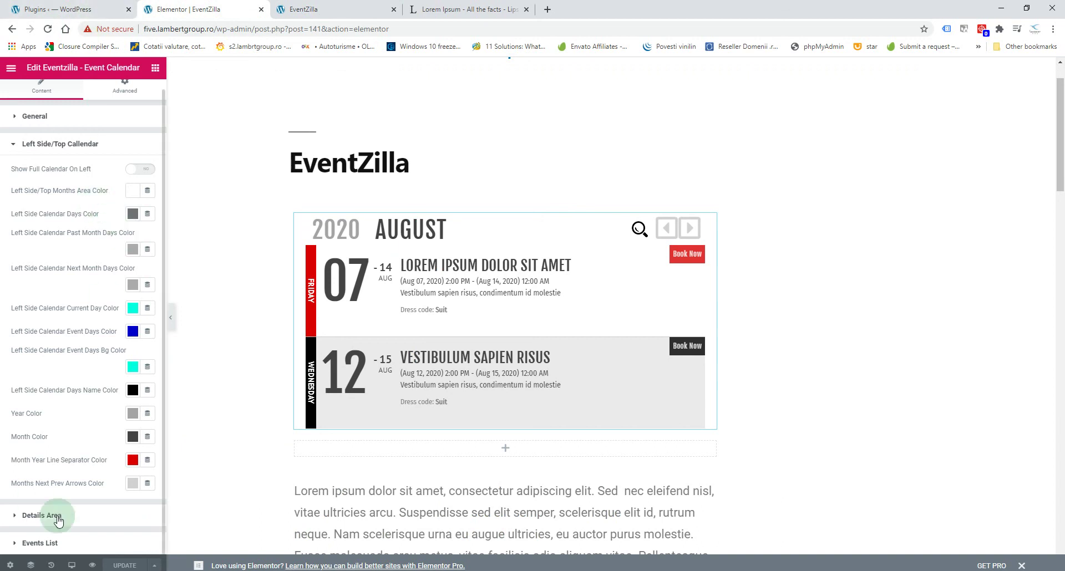
In the Events List, turn Event Cancelled on for the Vestibulum sapien risus event
click(56, 148)
click(181, 265)
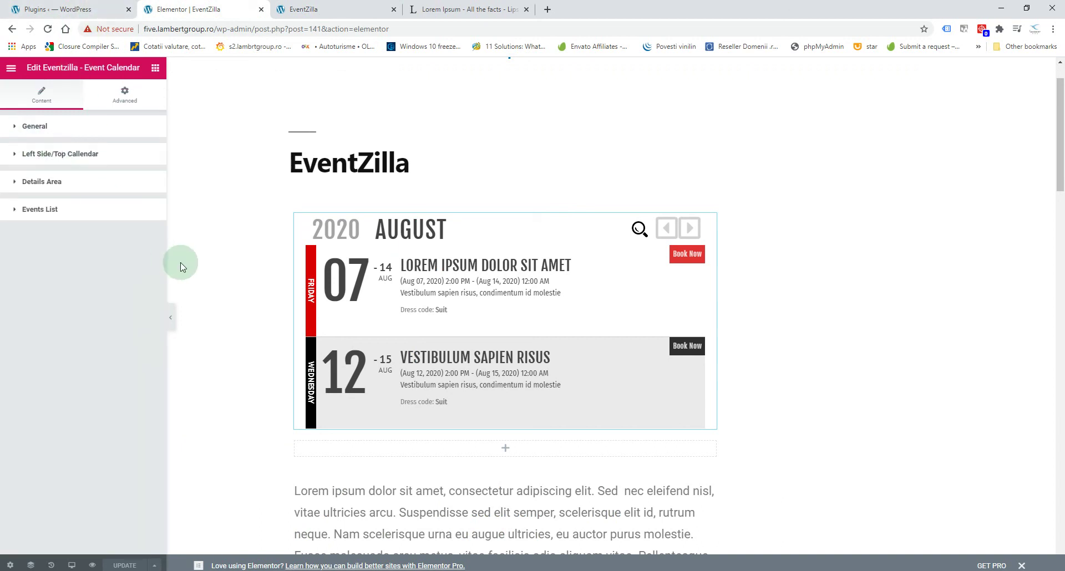
click(76, 213)
click(134, 329)
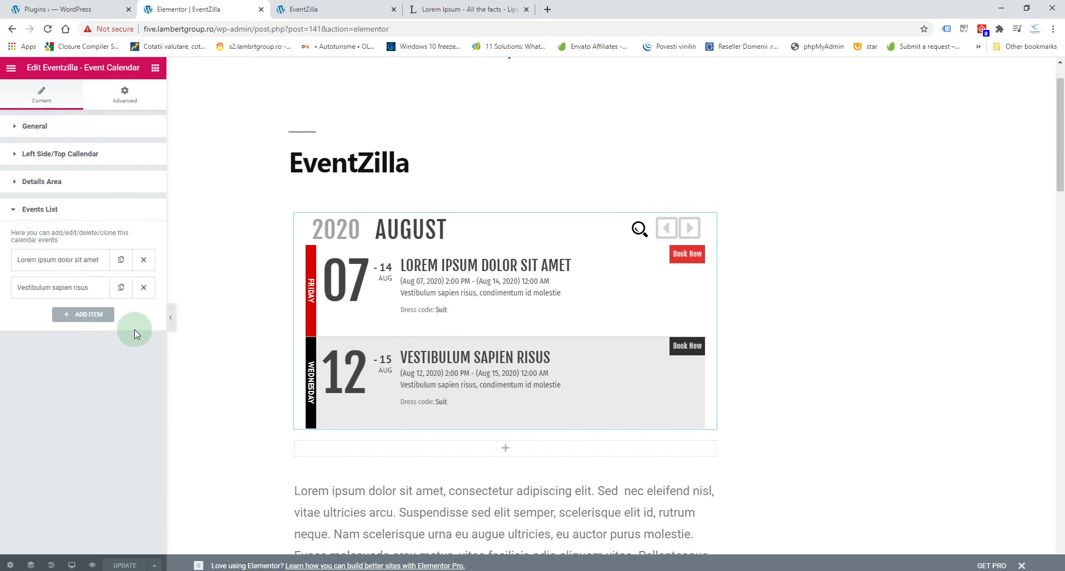
click(43, 289)
scroll(133, 444, down, 3)
scroll(116, 470, down, 3)
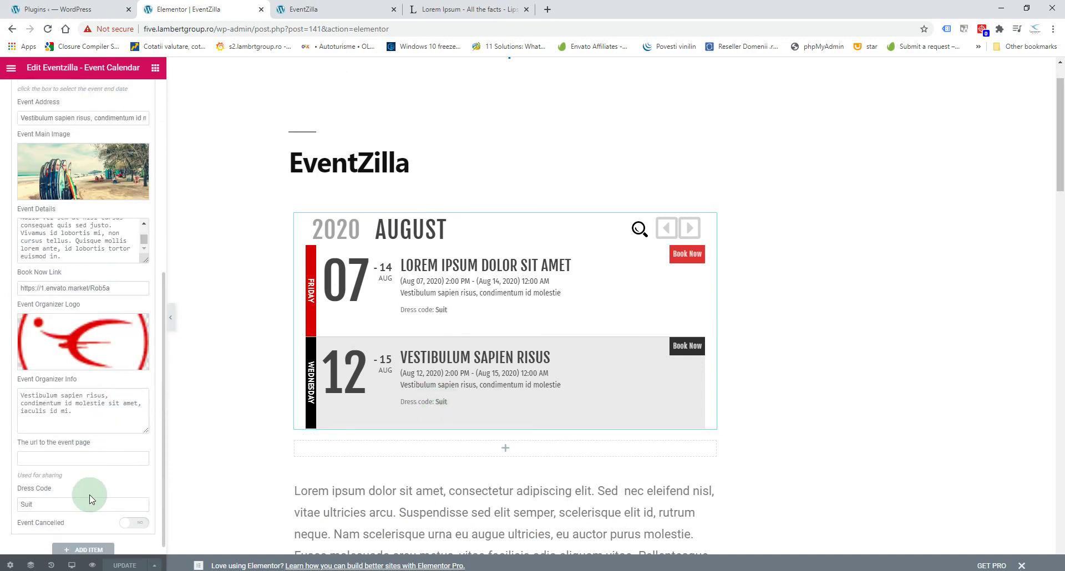
click(138, 523)
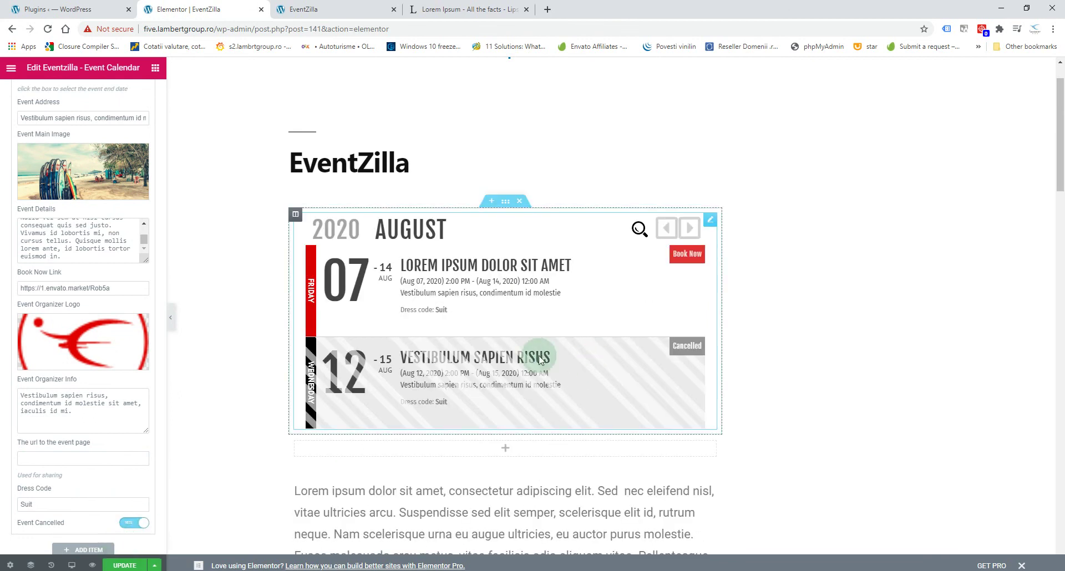
Update the page and reload the live EventZilla page to show the event labelled Cancelled
click(129, 565)
click(341, 11)
click(47, 29)
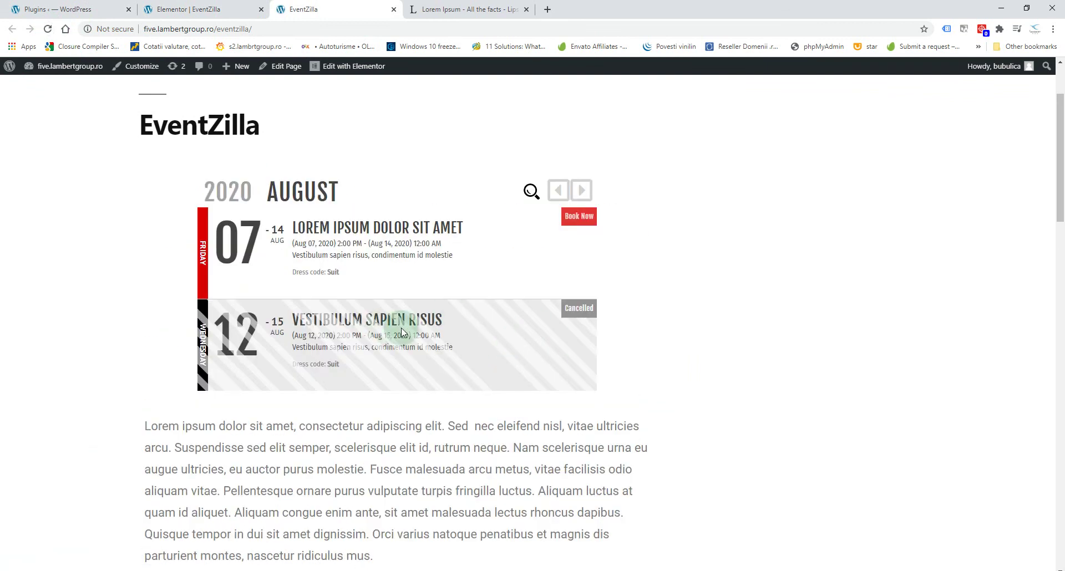